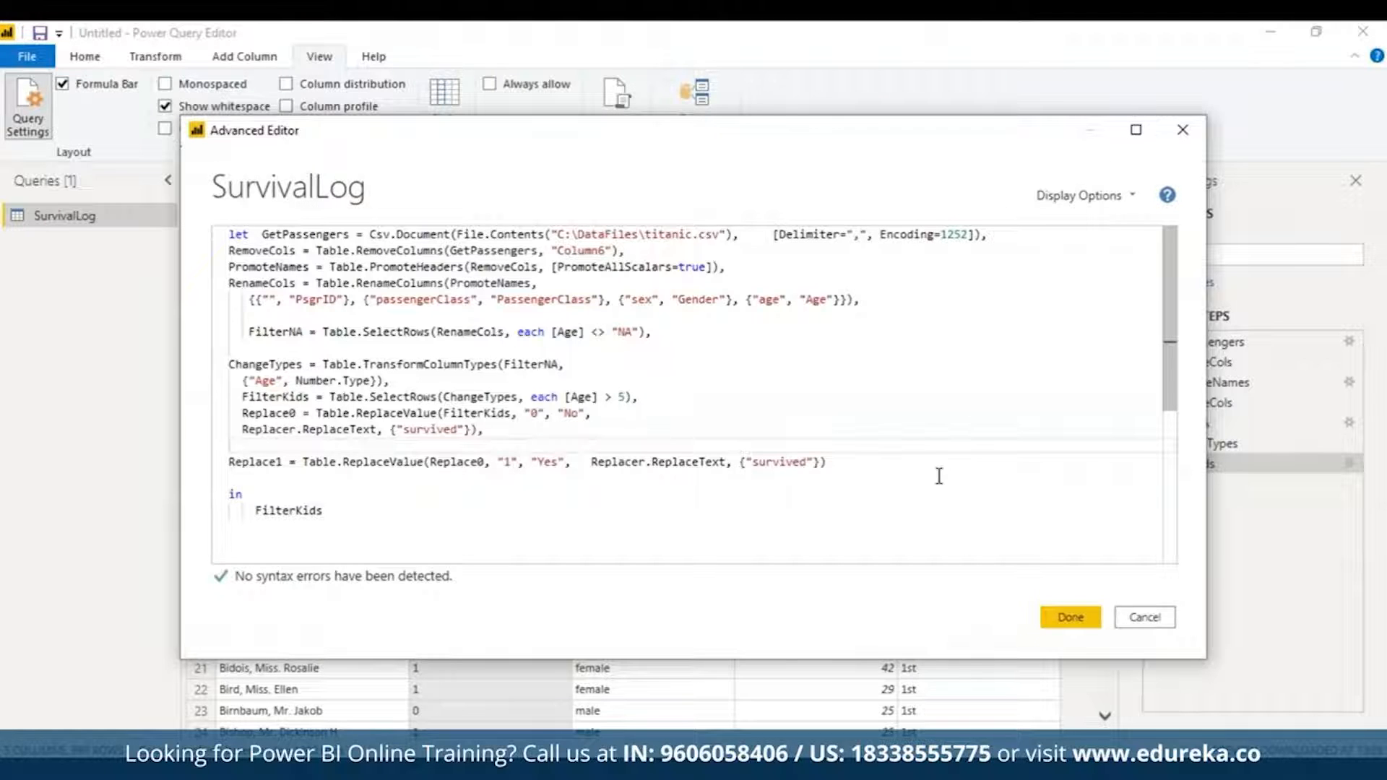
Step: Make the SurvivalLog query return Replace0 instead of FilterKids
left_click_drag(257, 514, 335, 511)
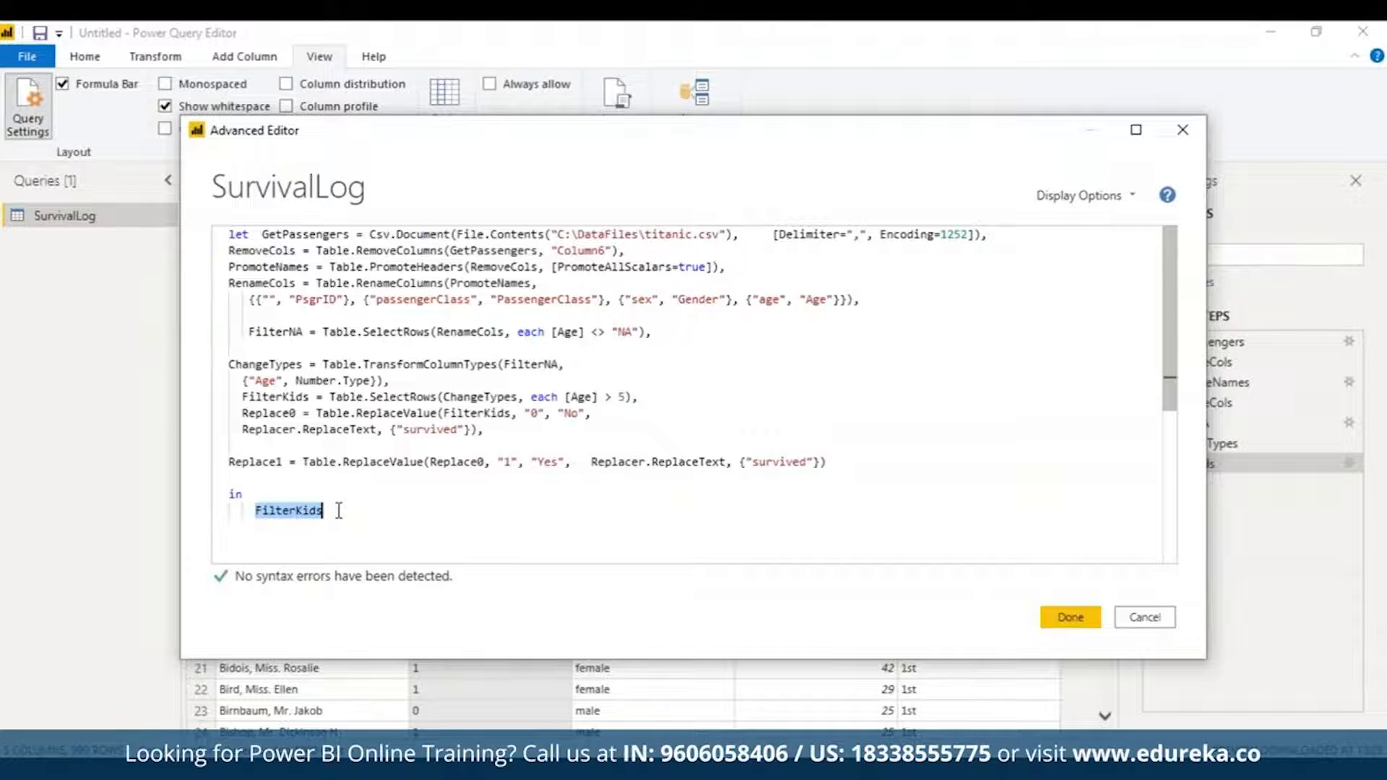
type("repla")
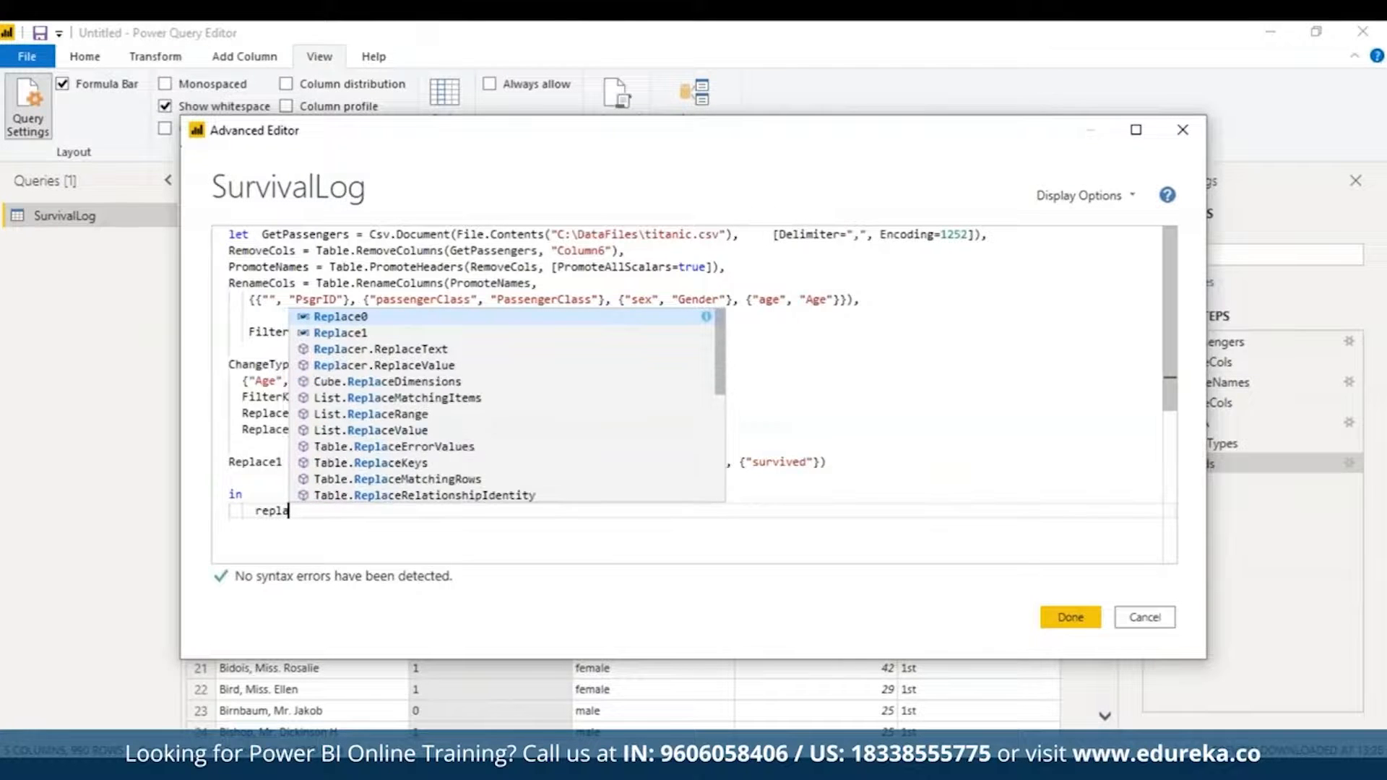
key("Return")
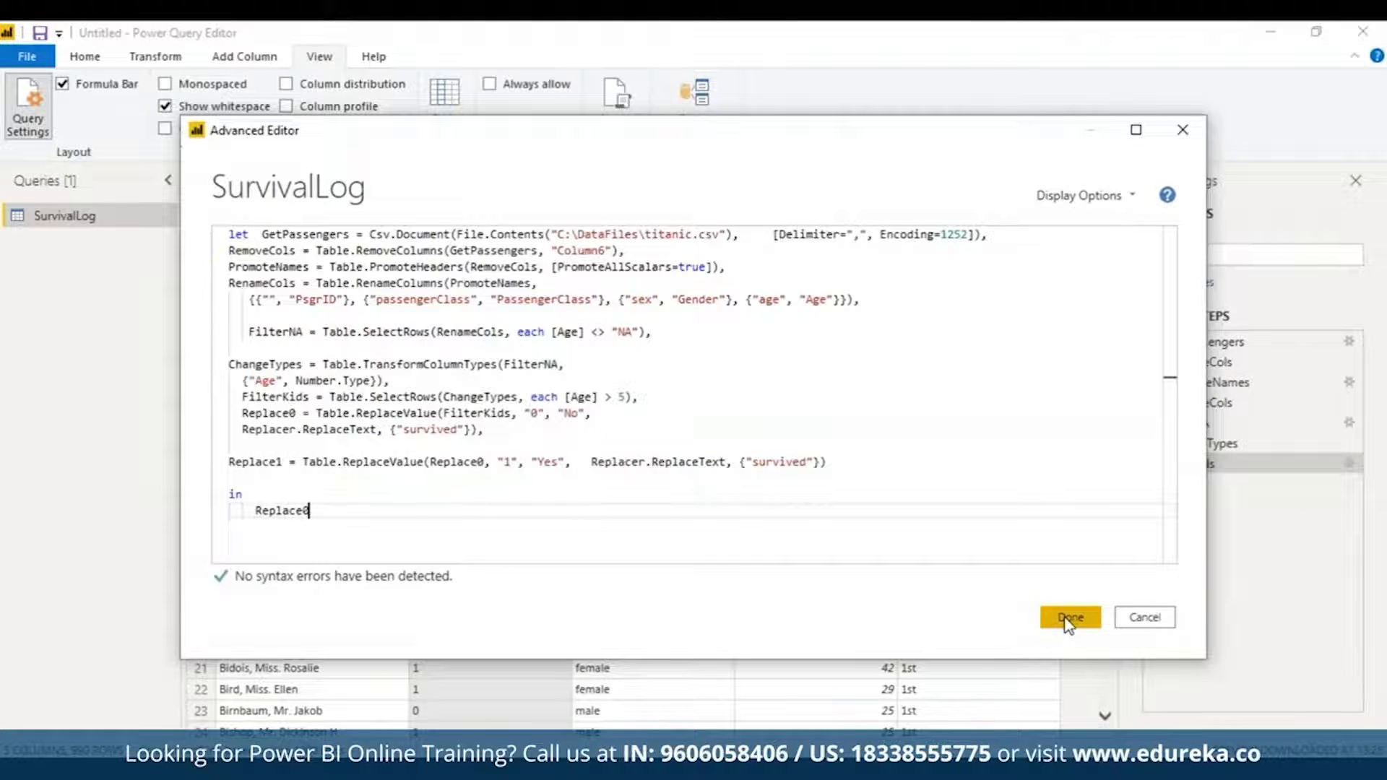
left_click(1067, 619)
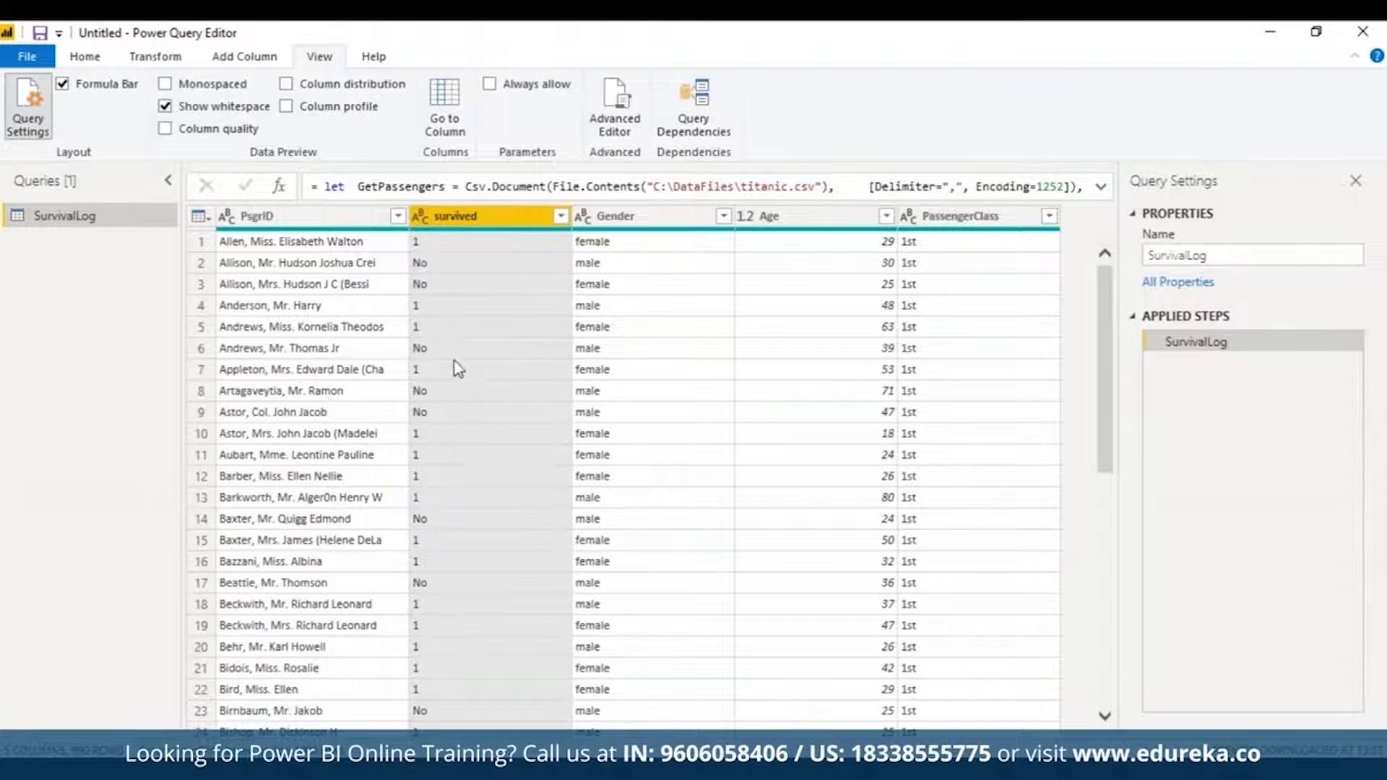
Step: Change the query's returned step from Replace0 to Replace1 so survived shows Yes/No
left_click(633, 116)
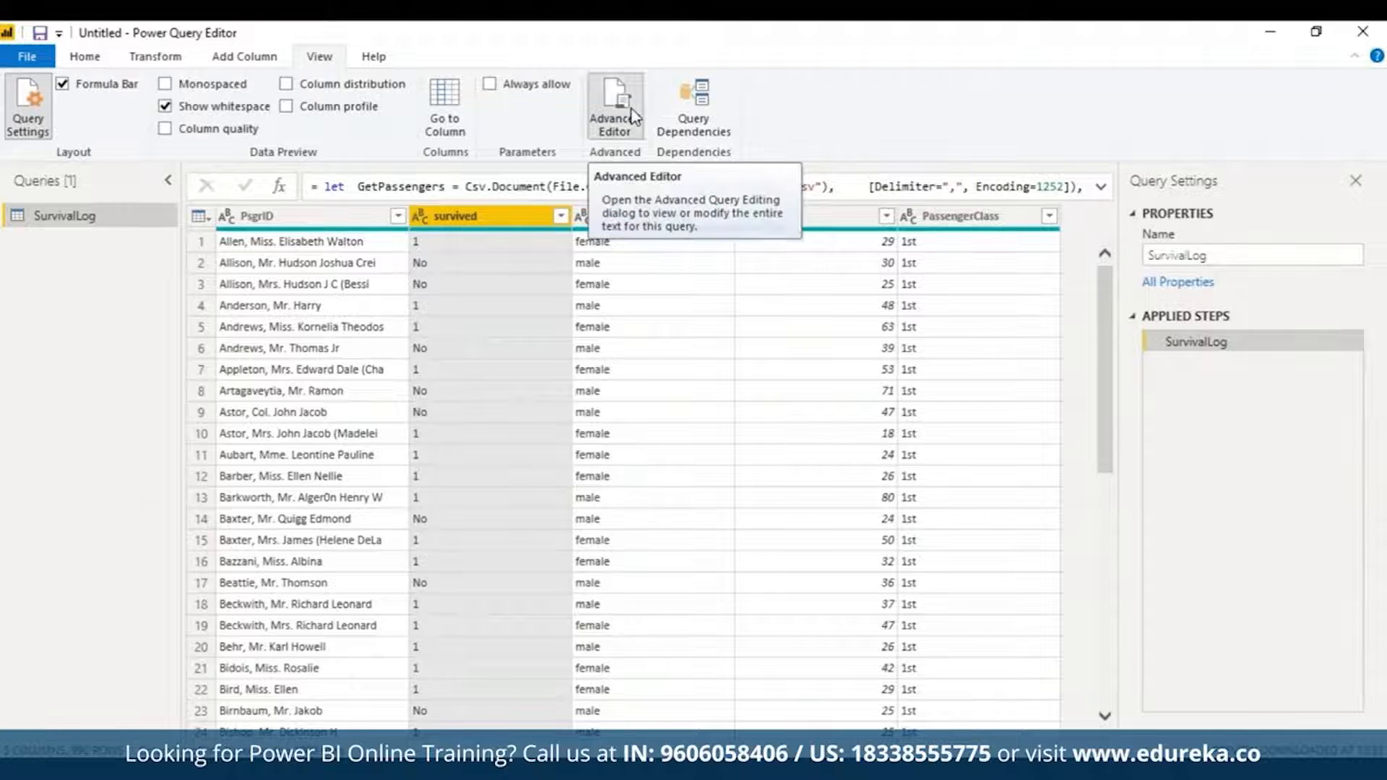
left_click(310, 511)
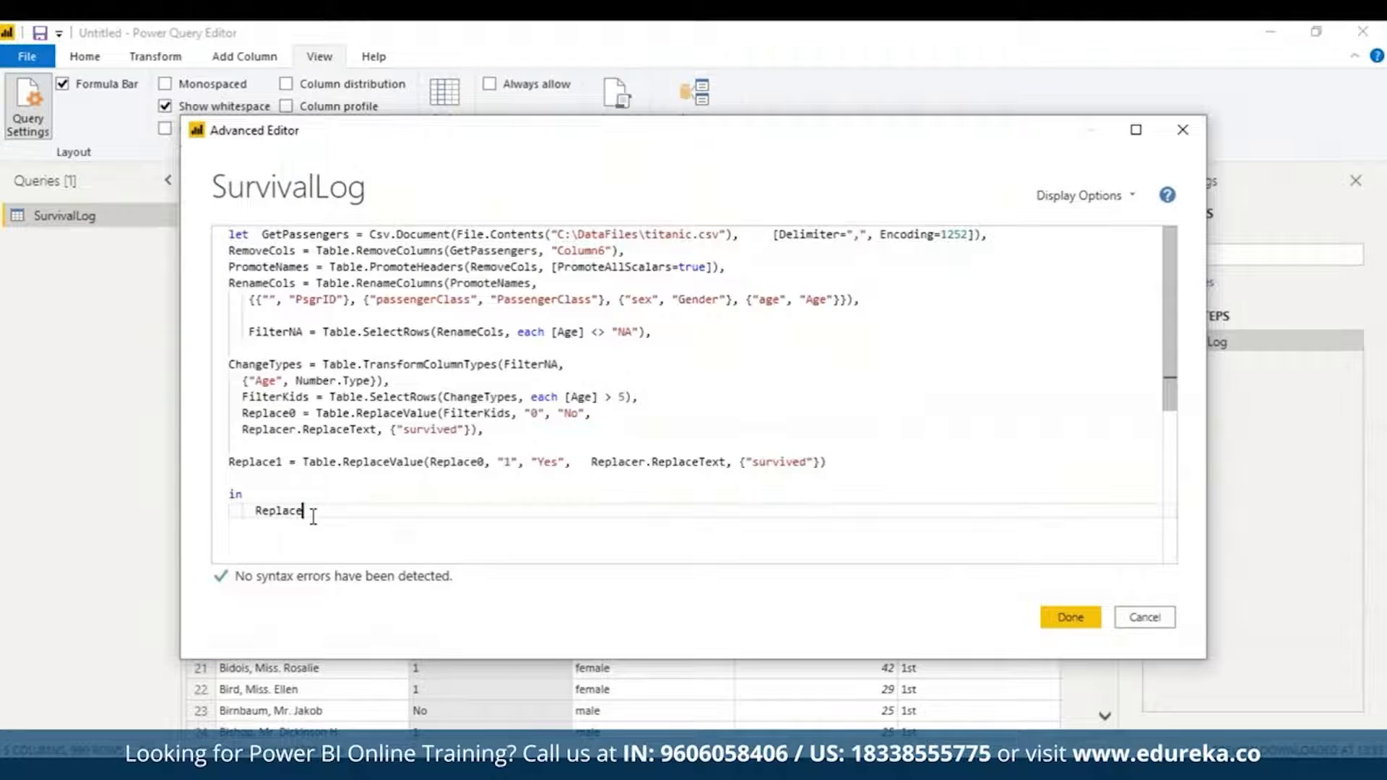
key("BackSpace")
type("1")
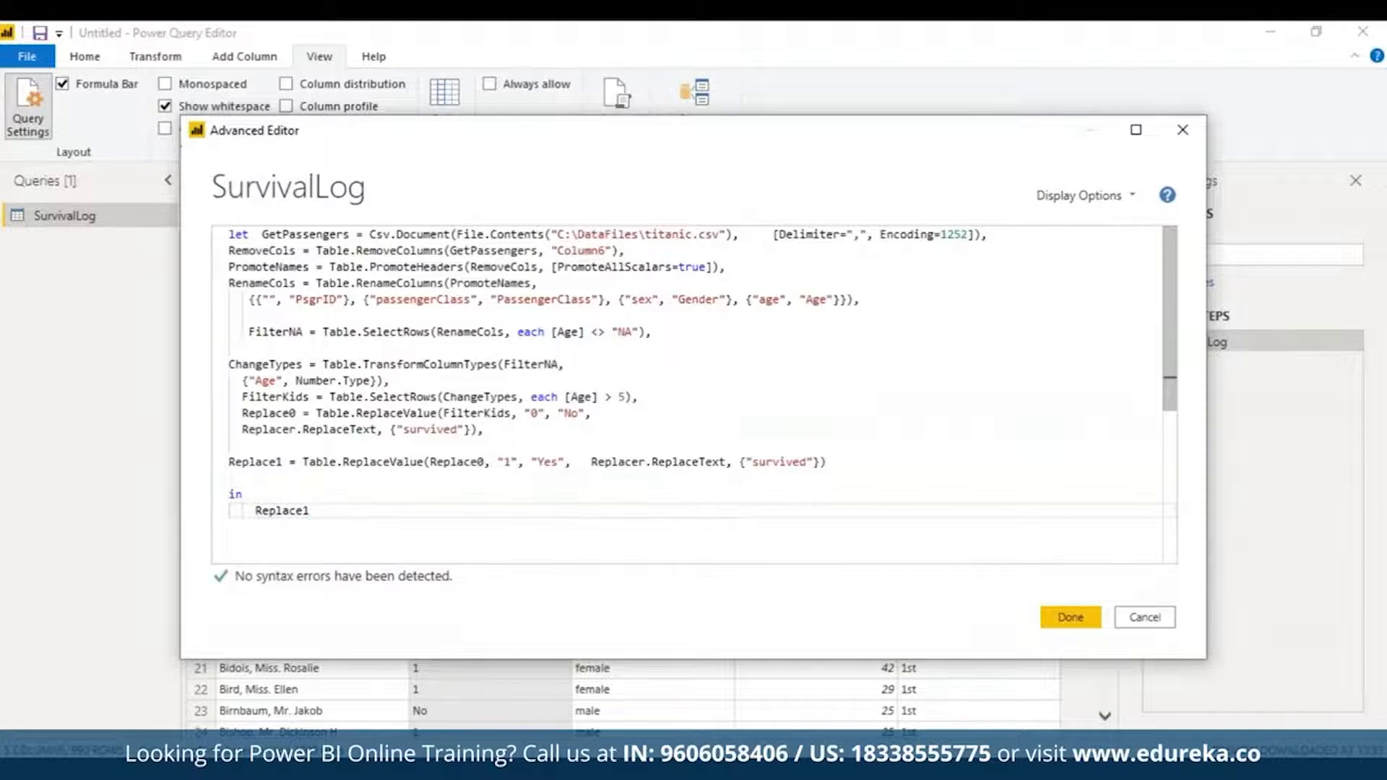
left_click(1076, 619)
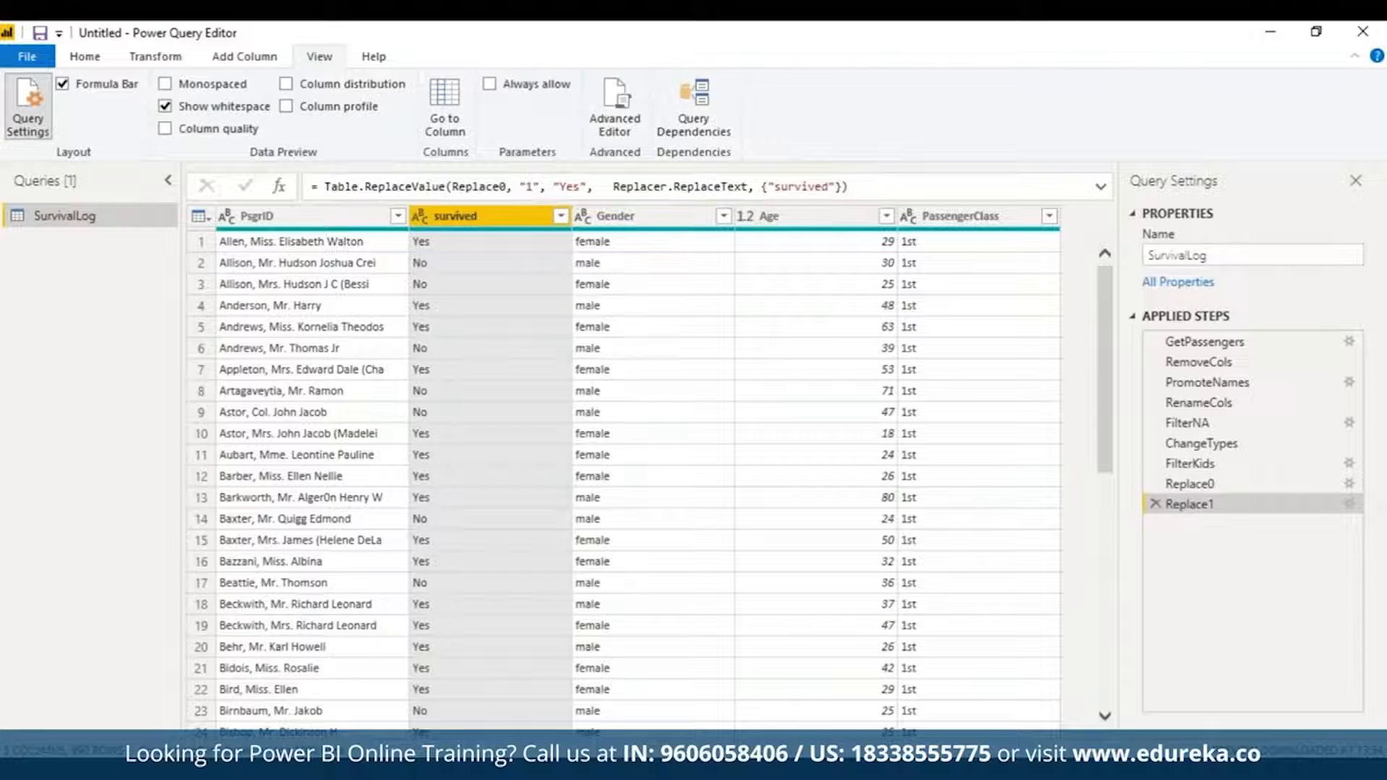
Step: Add ChangeCase = Table.TransformColumns(Replace1, {"Gender", Text.Proper}) and return ChangeCase
left_click(605, 125)
left_click(830, 462)
type(",")
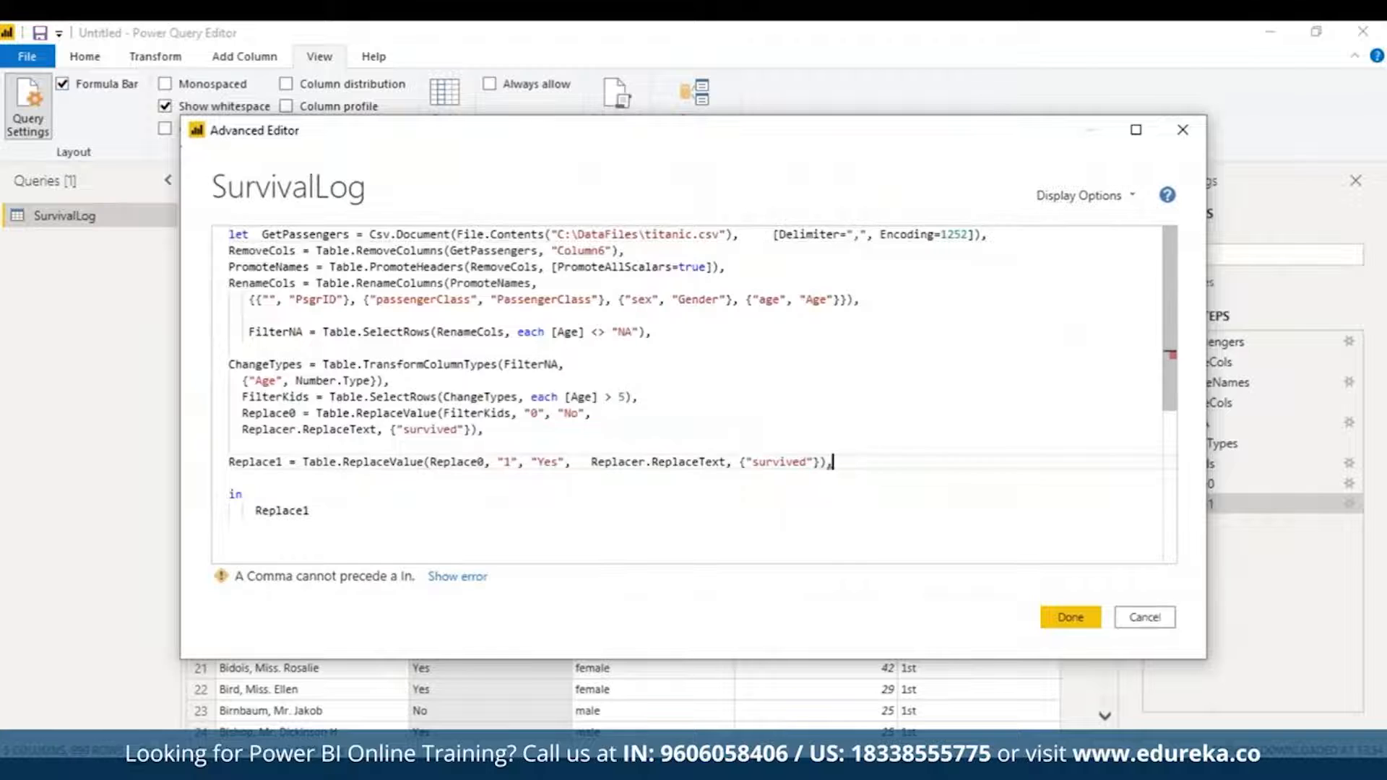
key("Return")
type("ChangeCase = Table.TransformColumns(Replace1, {\"Gender\", Text.Proper})")
double_click(260, 528)
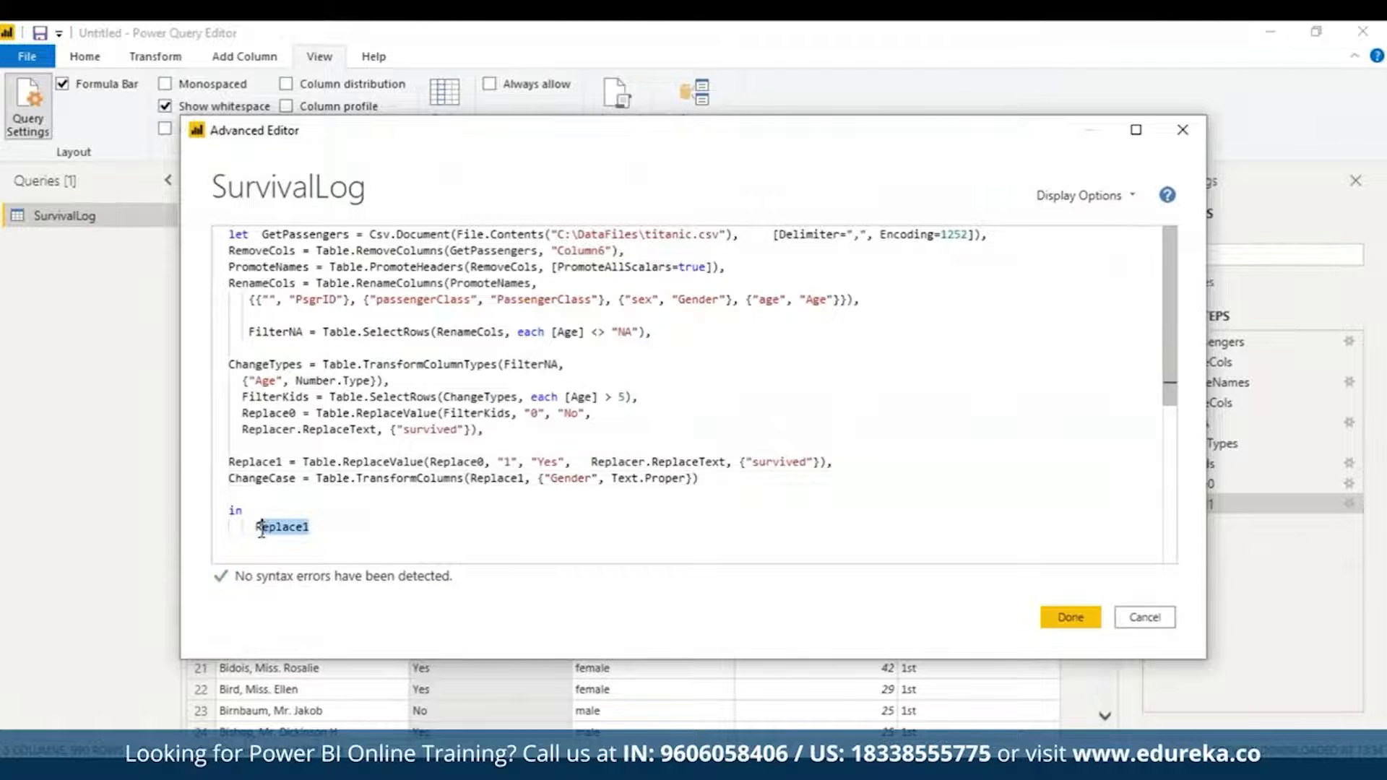
type("ChangeCase")
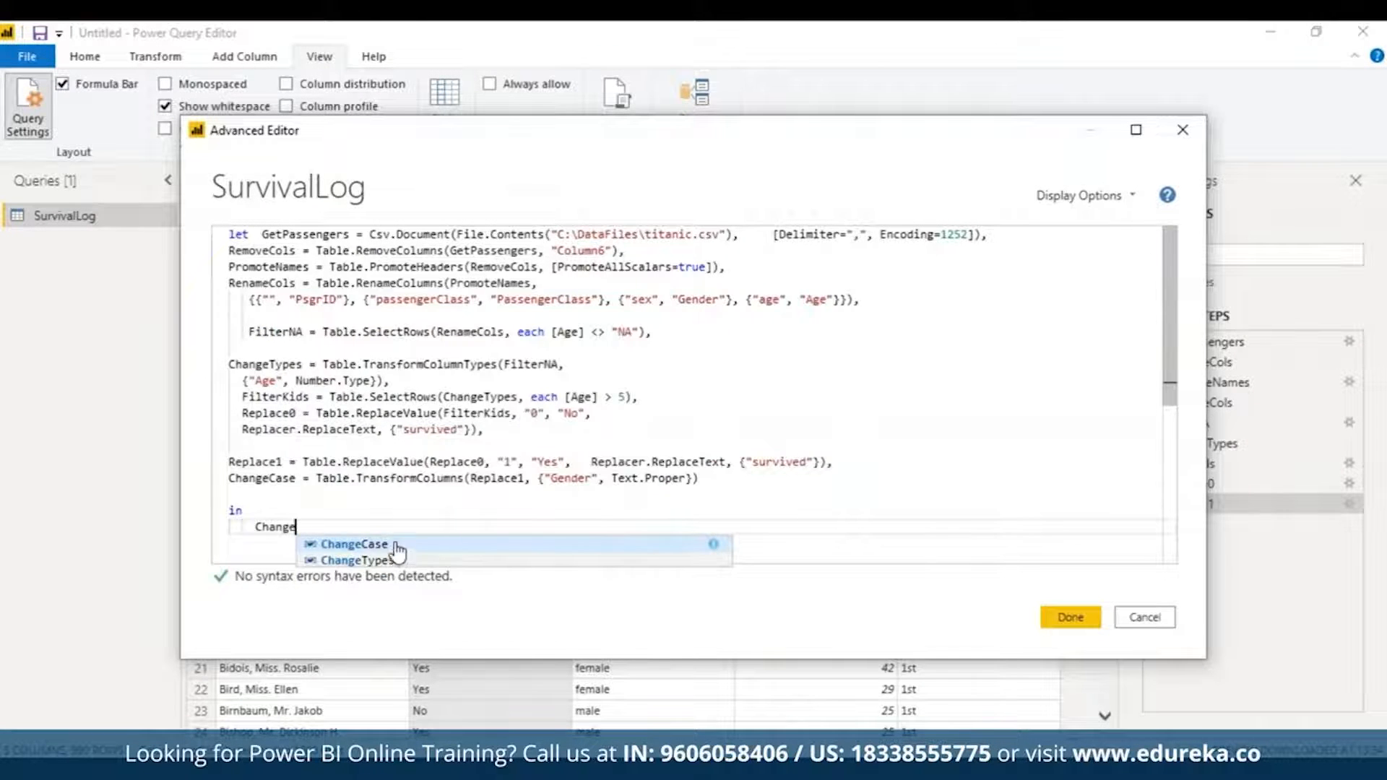
left_click(228, 478)
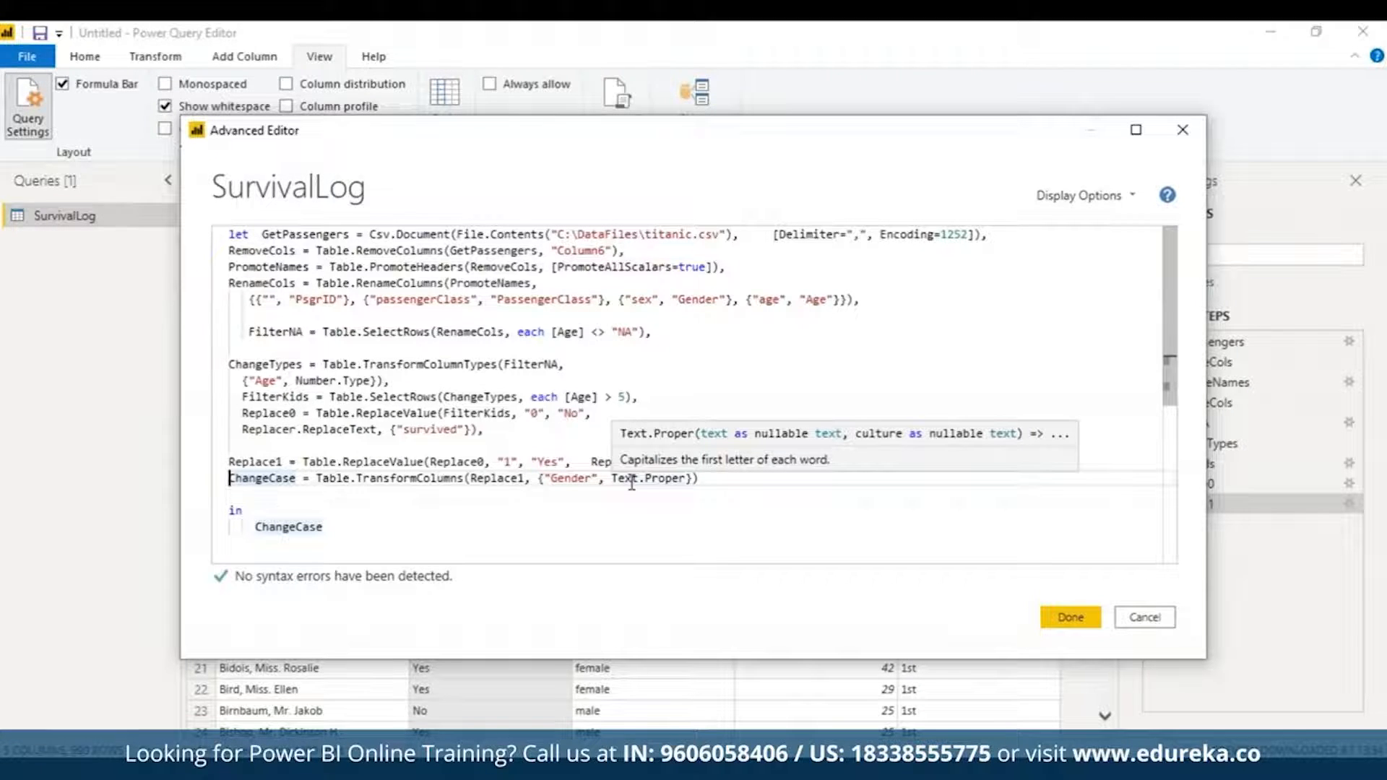
left_click(1069, 616)
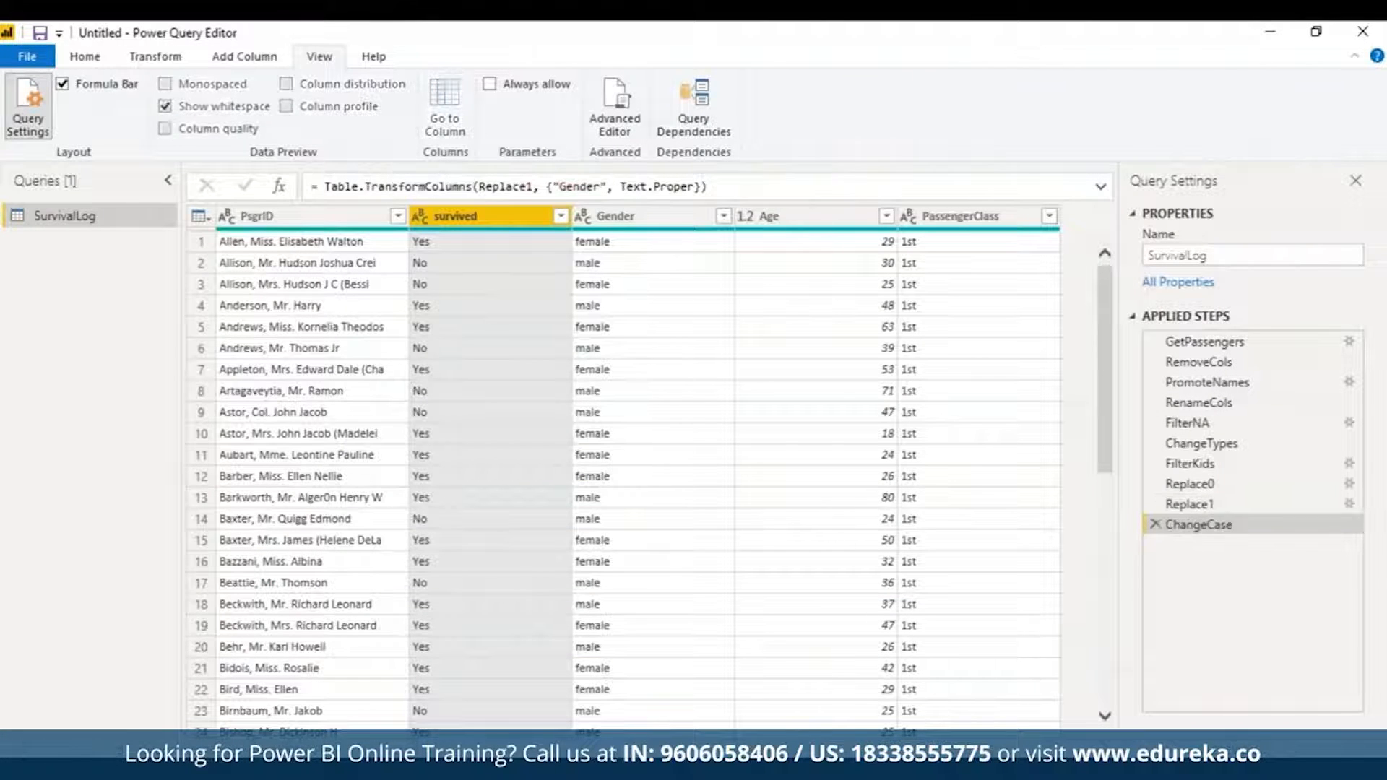
Step: Check Gender capitalization, preview the RenameCols and Replace0 steps, then return to ChangeCase
left_click(628, 218)
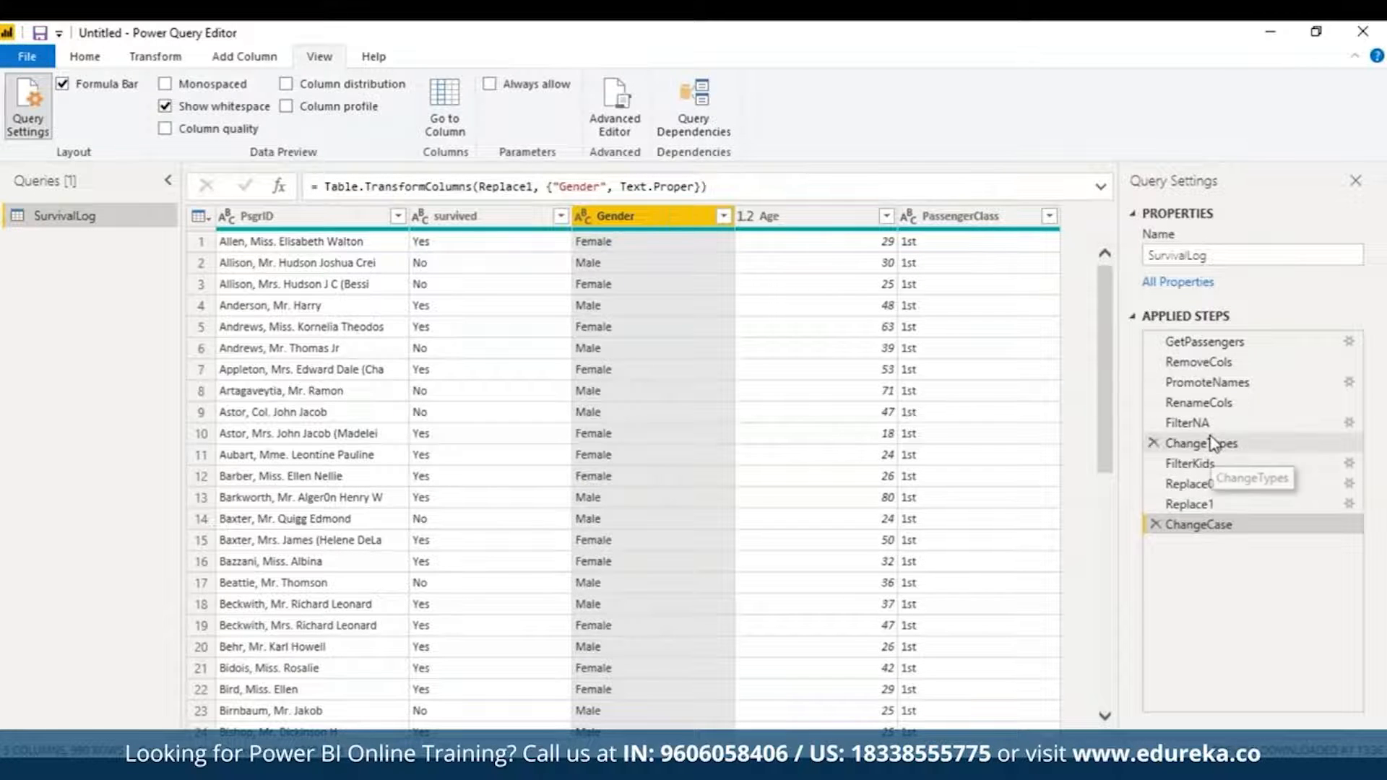
left_click(1199, 403)
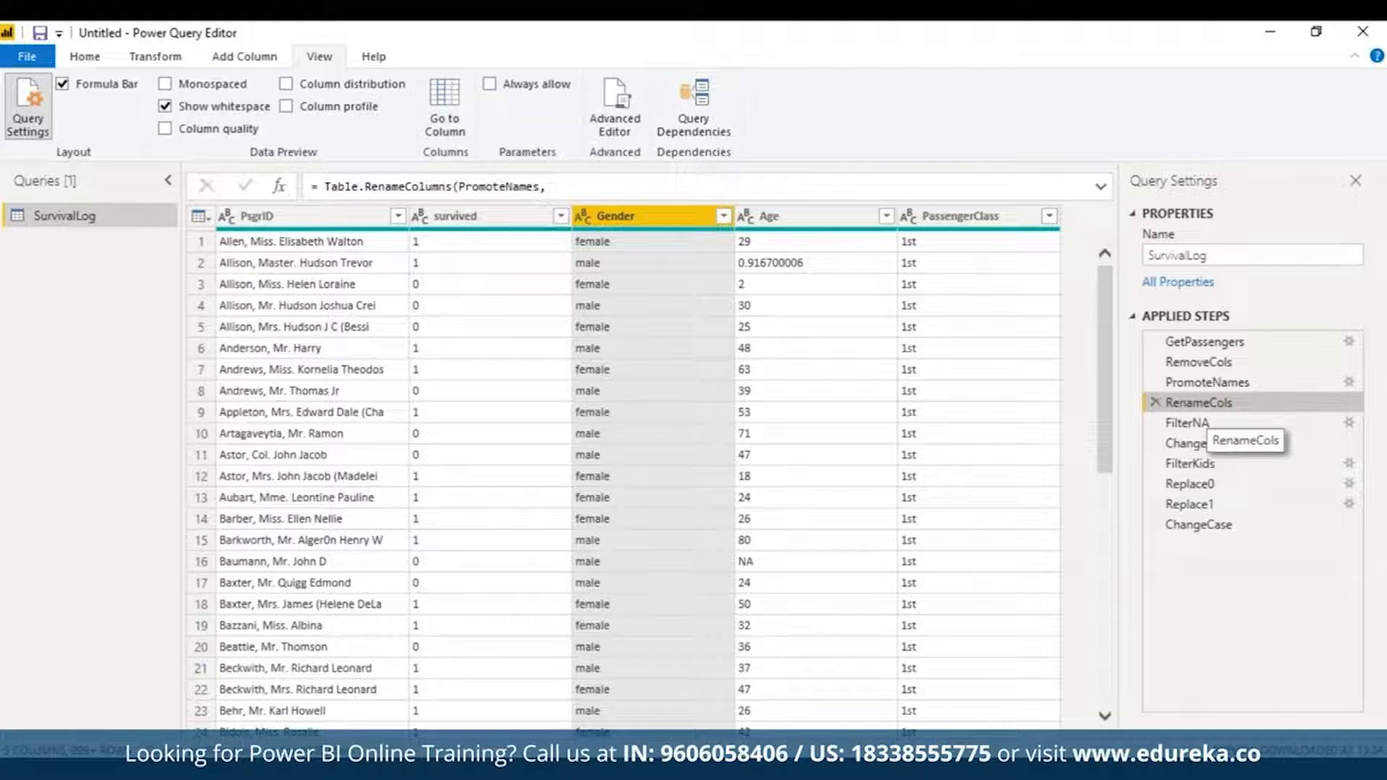
left_click(1192, 484)
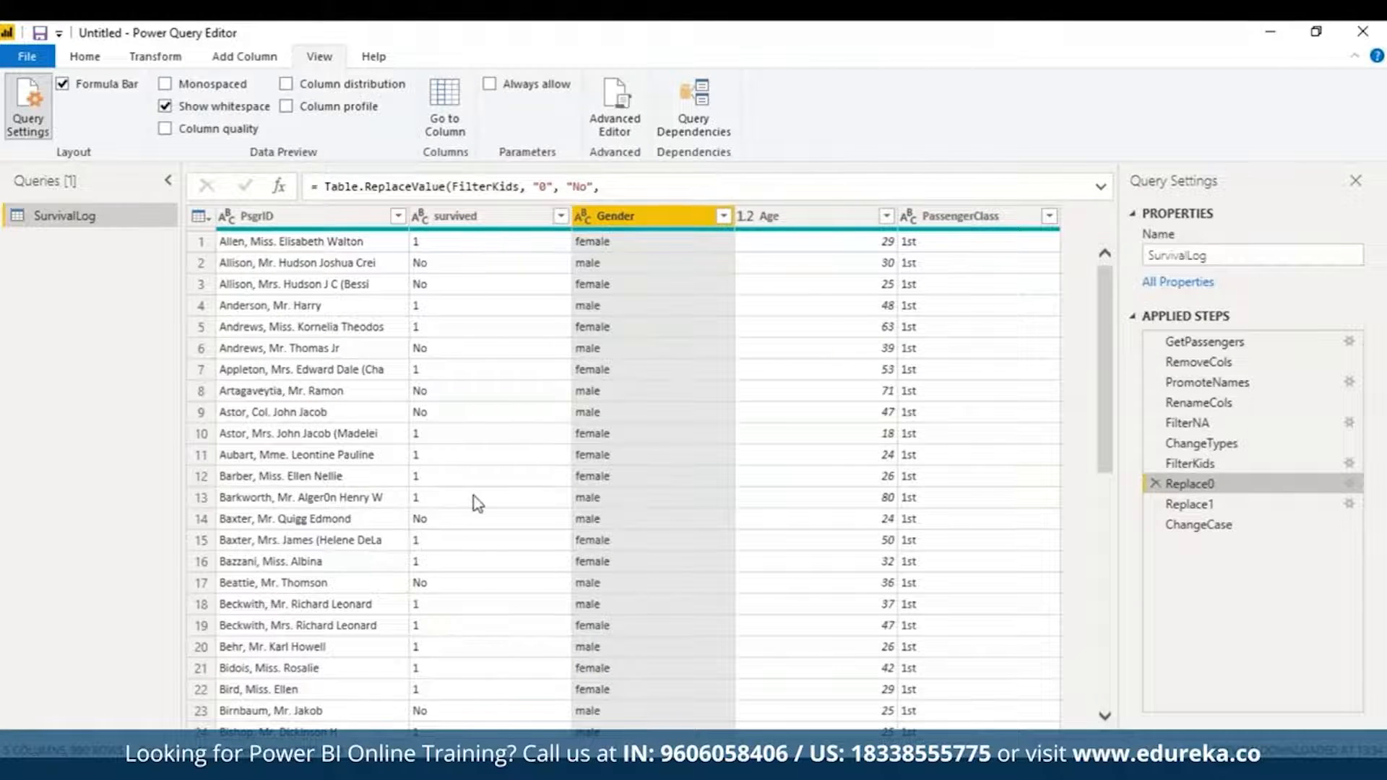
left_click(1271, 525)
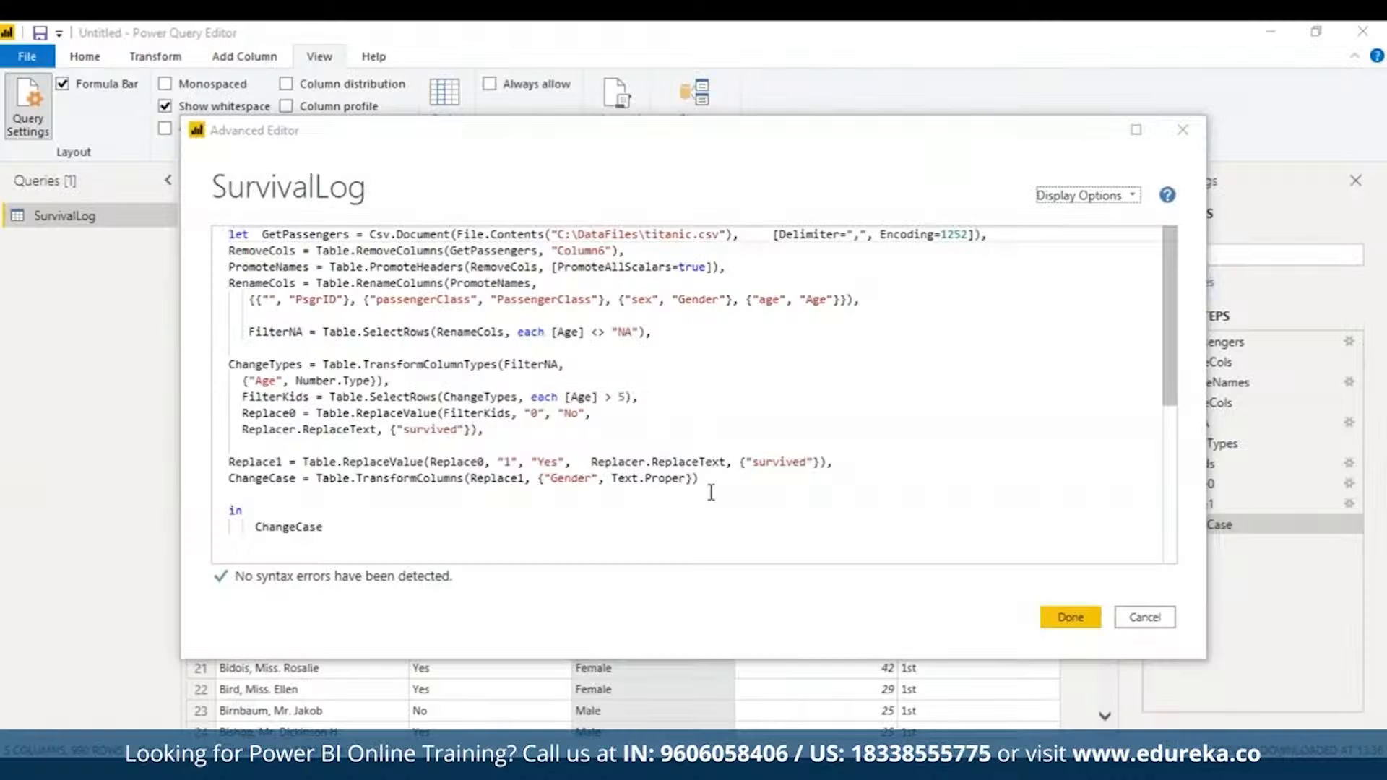
Step: Paste the average-age, AgeDiff and RoundDiff statements after ChangeCase and tidy their line breaks
left_click(715, 483)
type(",")
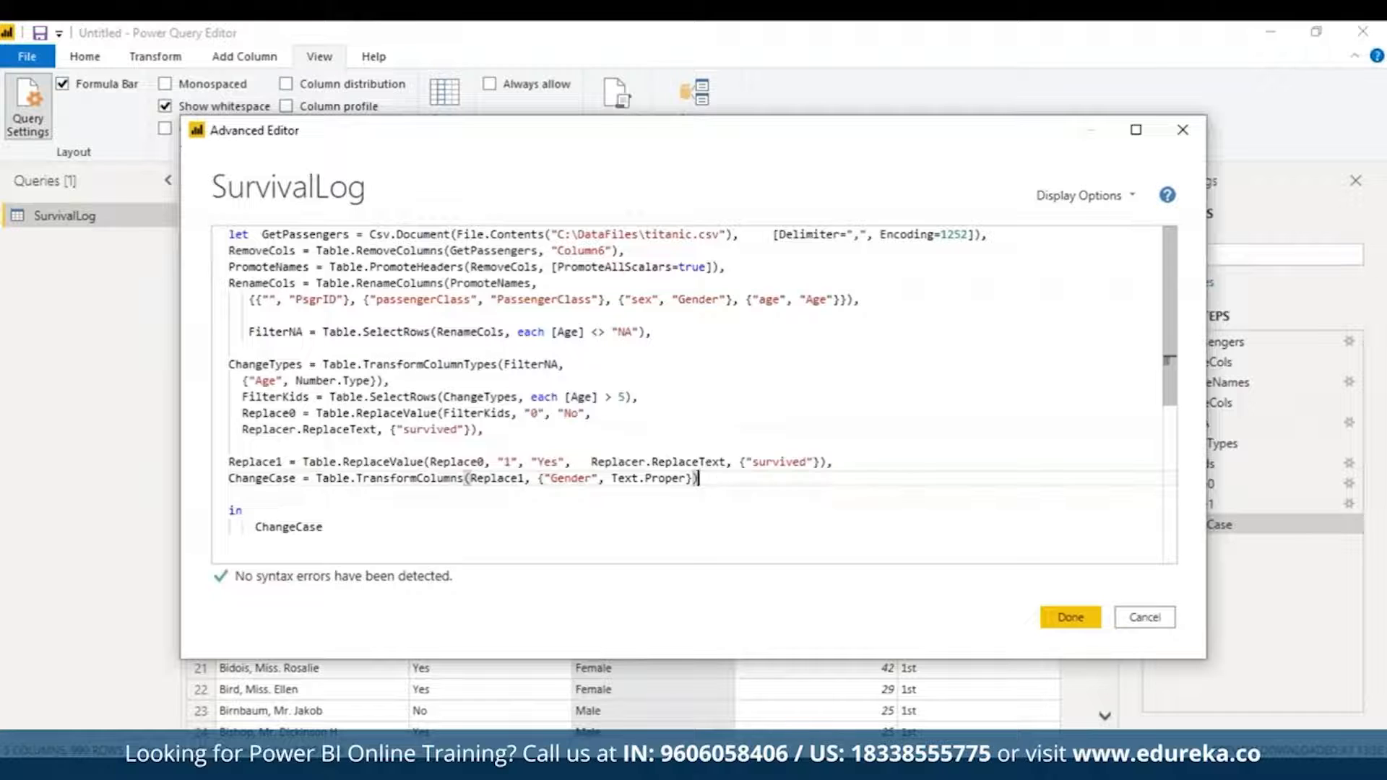
key("Return")
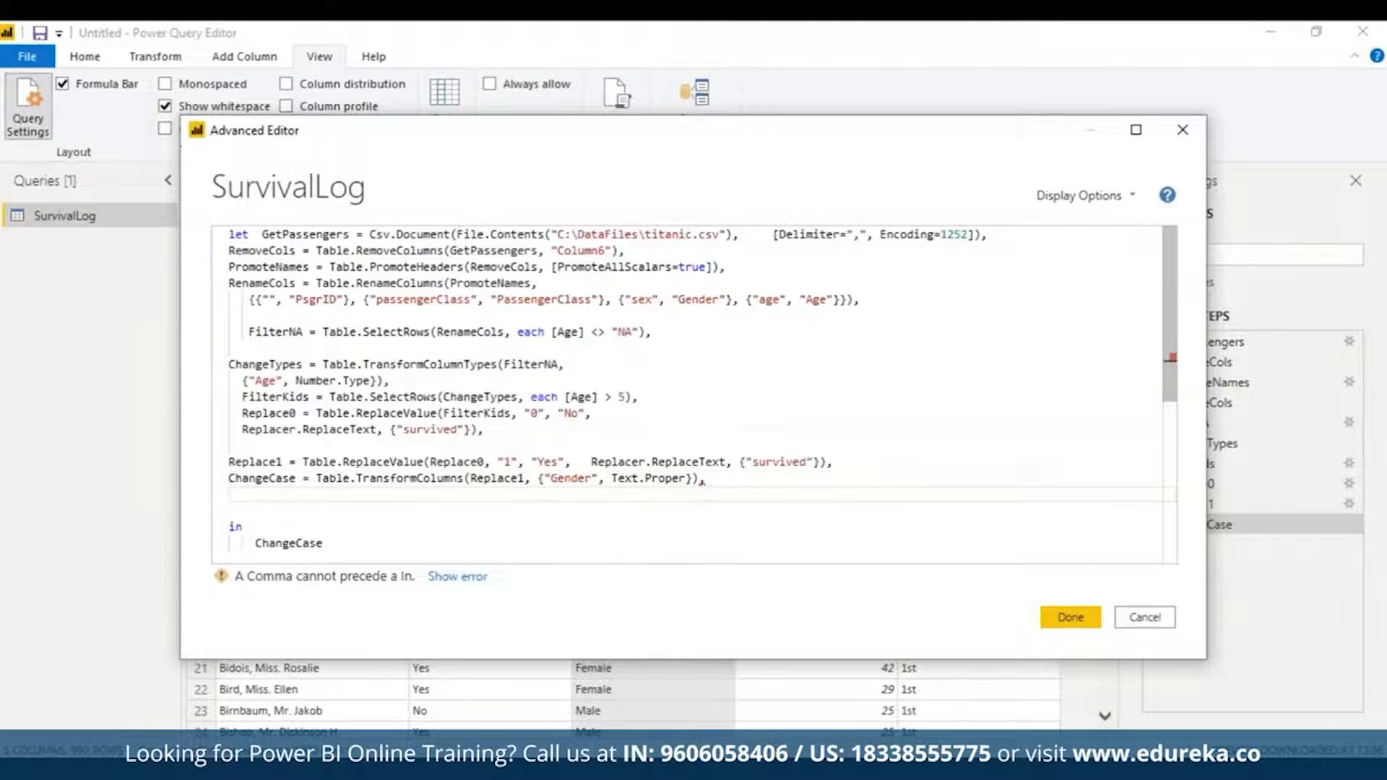
key("ctrl+v")
left_click_drag(1170, 387, 1182, 420)
left_click(1063, 437)
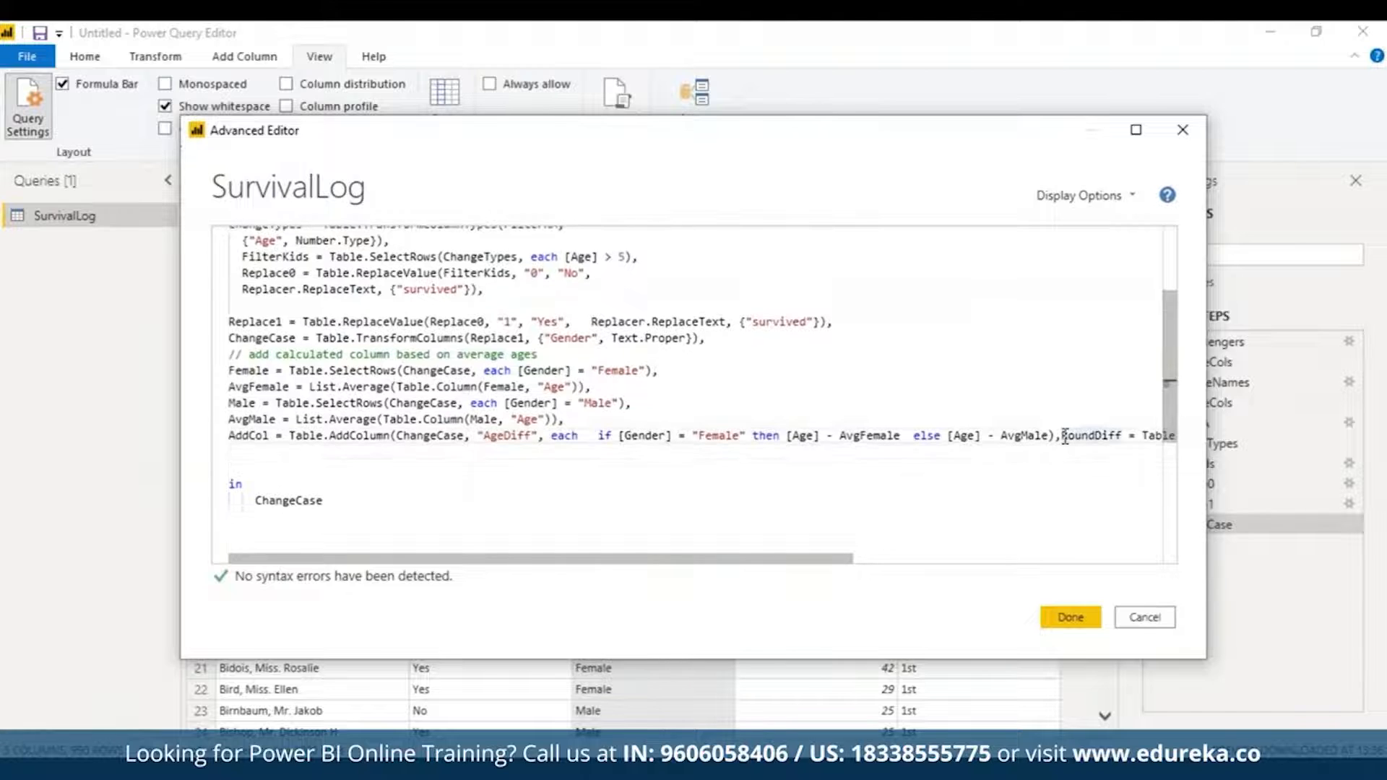
key("Return")
left_click(235, 472)
key("Delete")
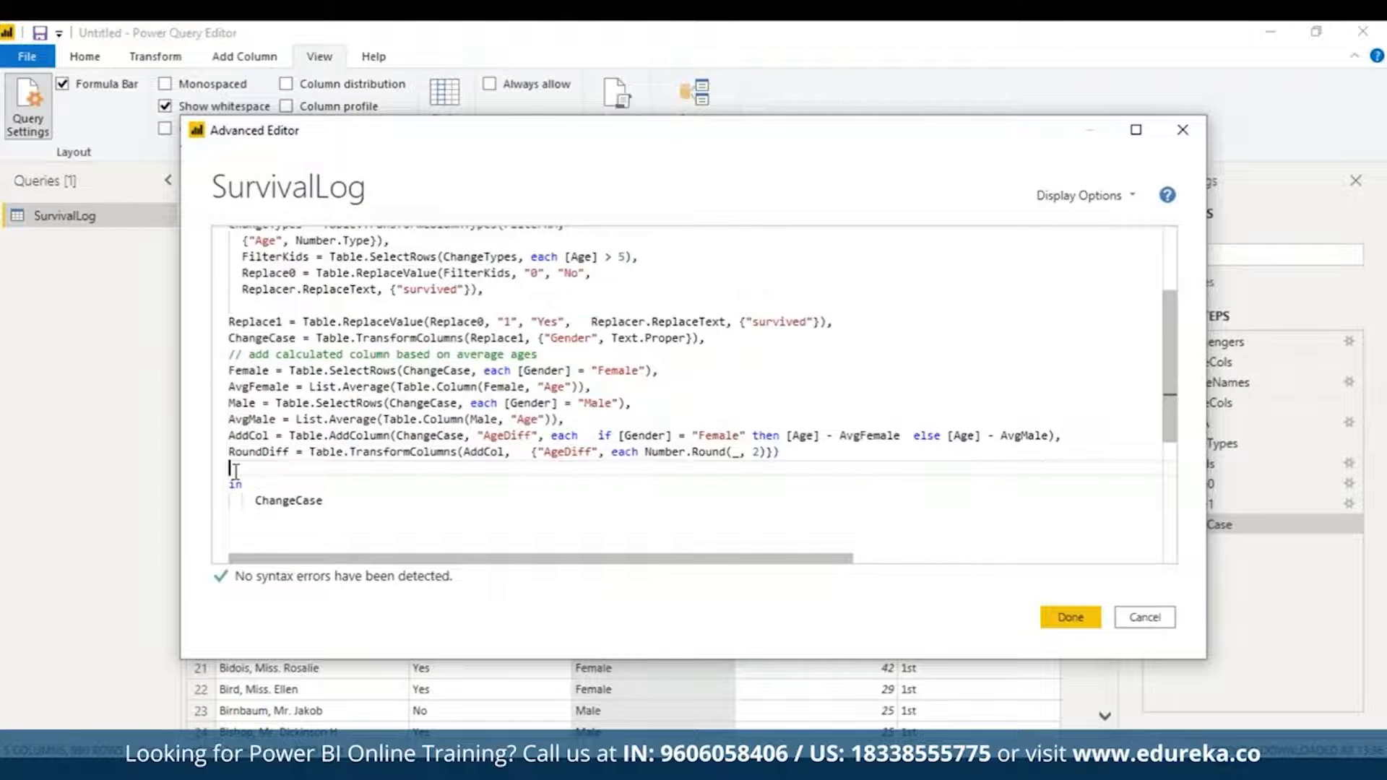
left_click(724, 337)
key("Return")
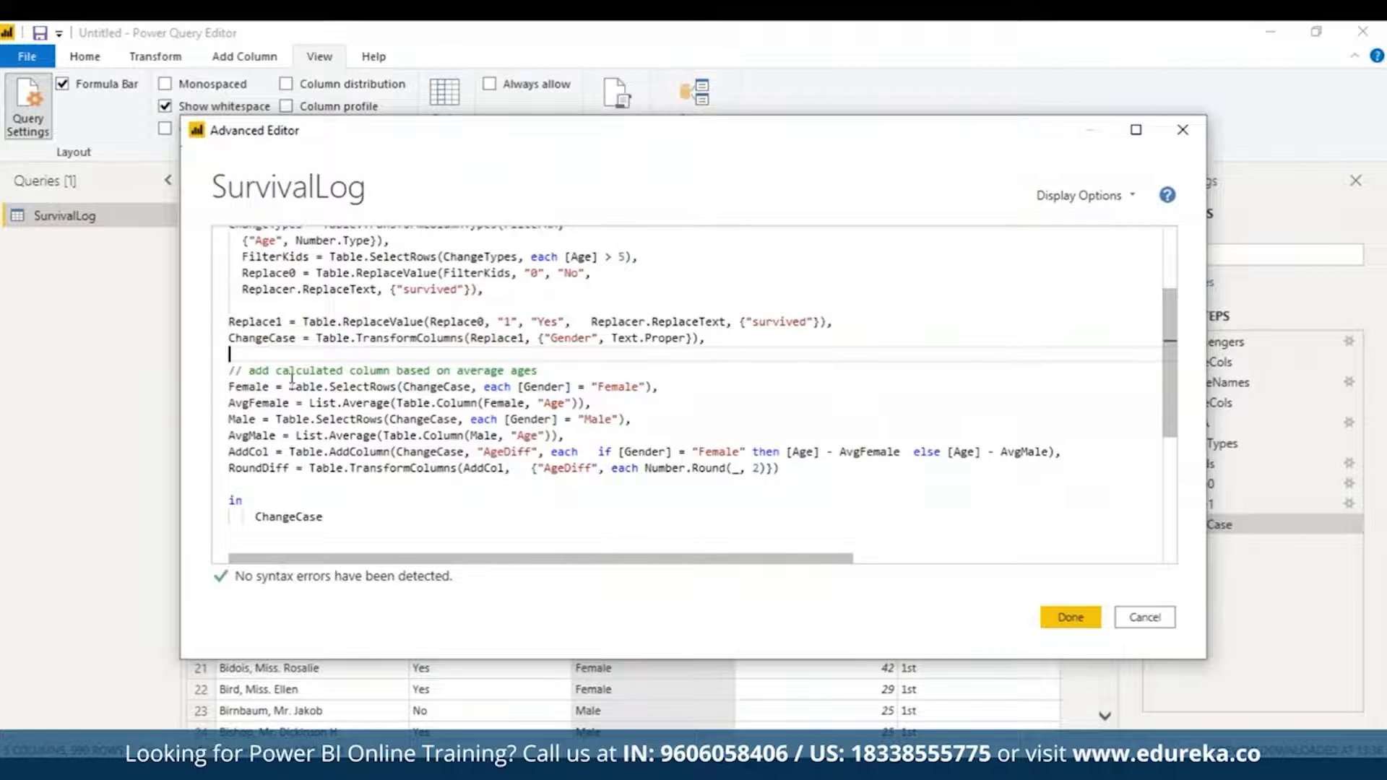
Step: Review the Female and AvgFemale statements and make the query return Female
double_click(258, 370)
triple_click(258, 371)
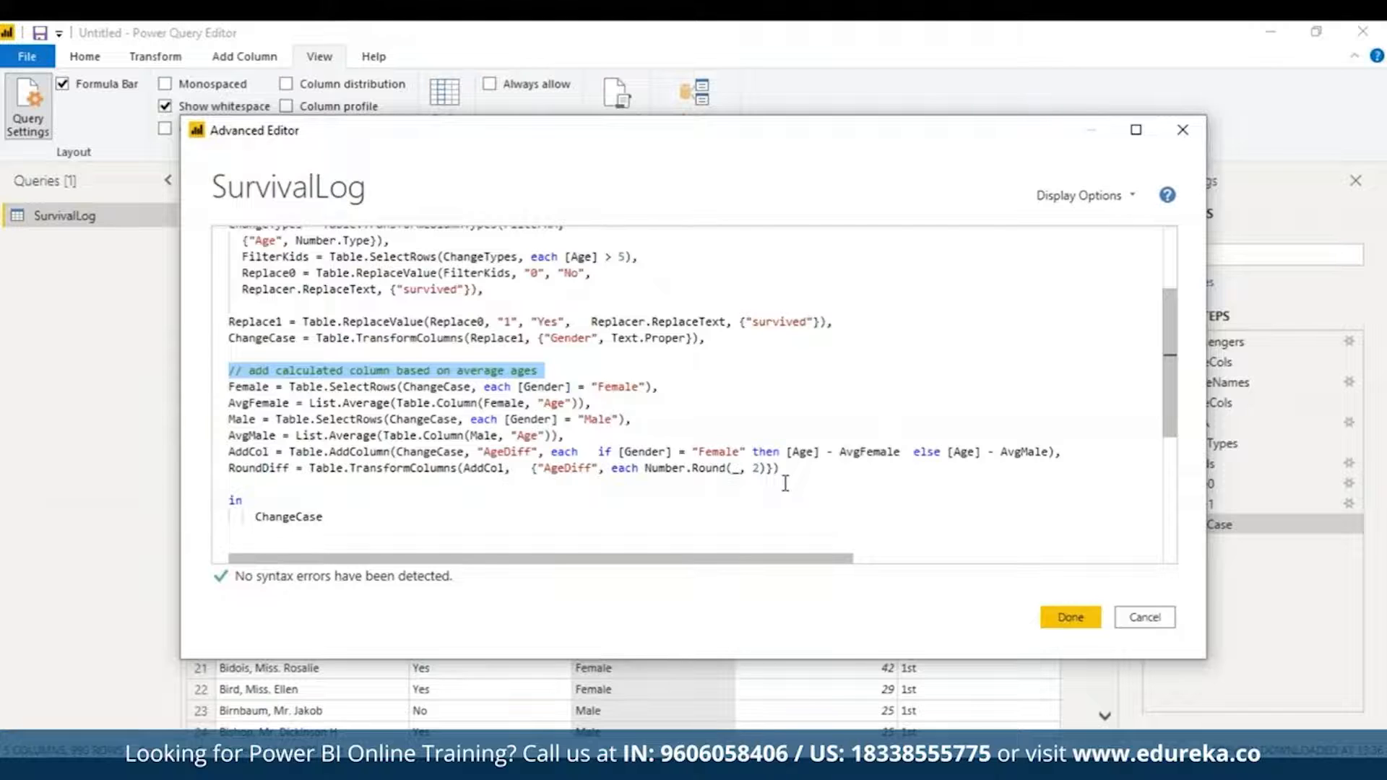
left_click_drag(591, 403, 236, 388)
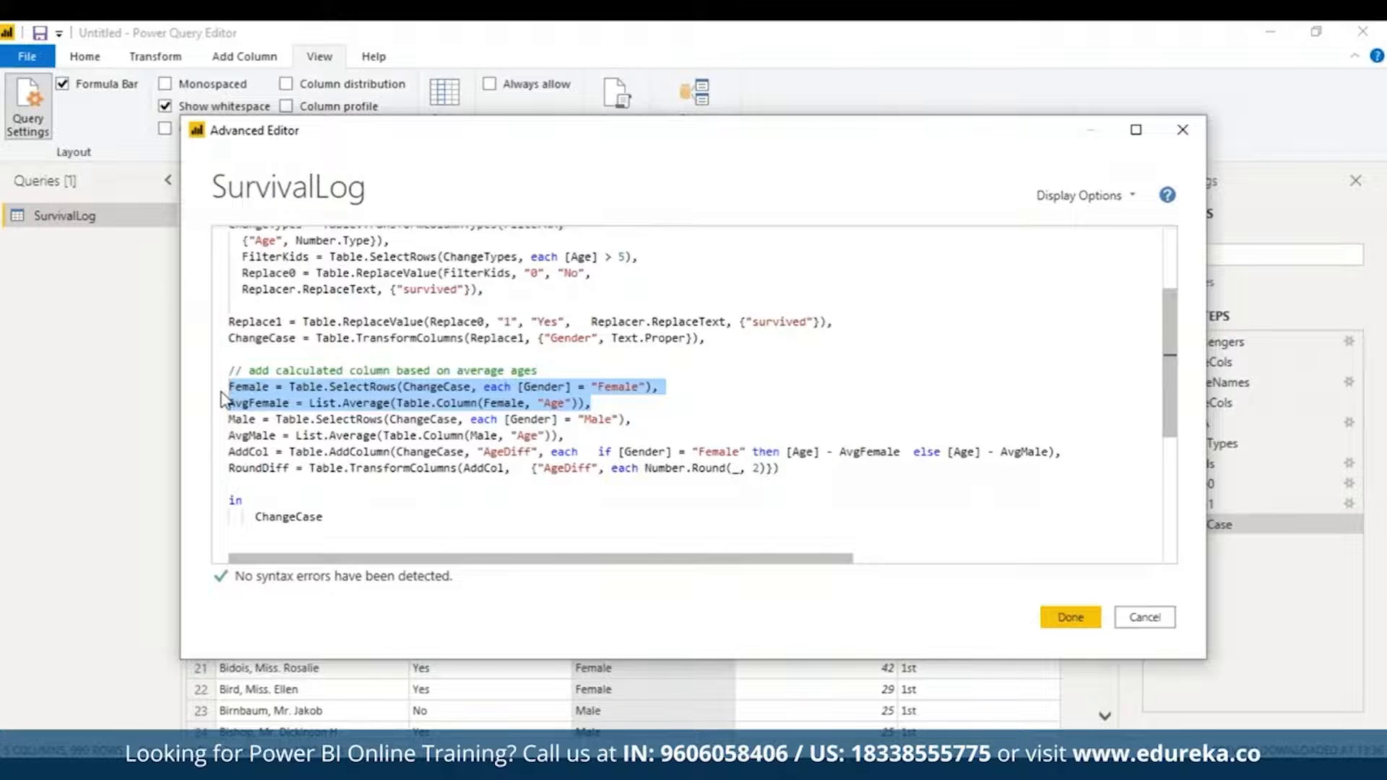
double_click(327, 517)
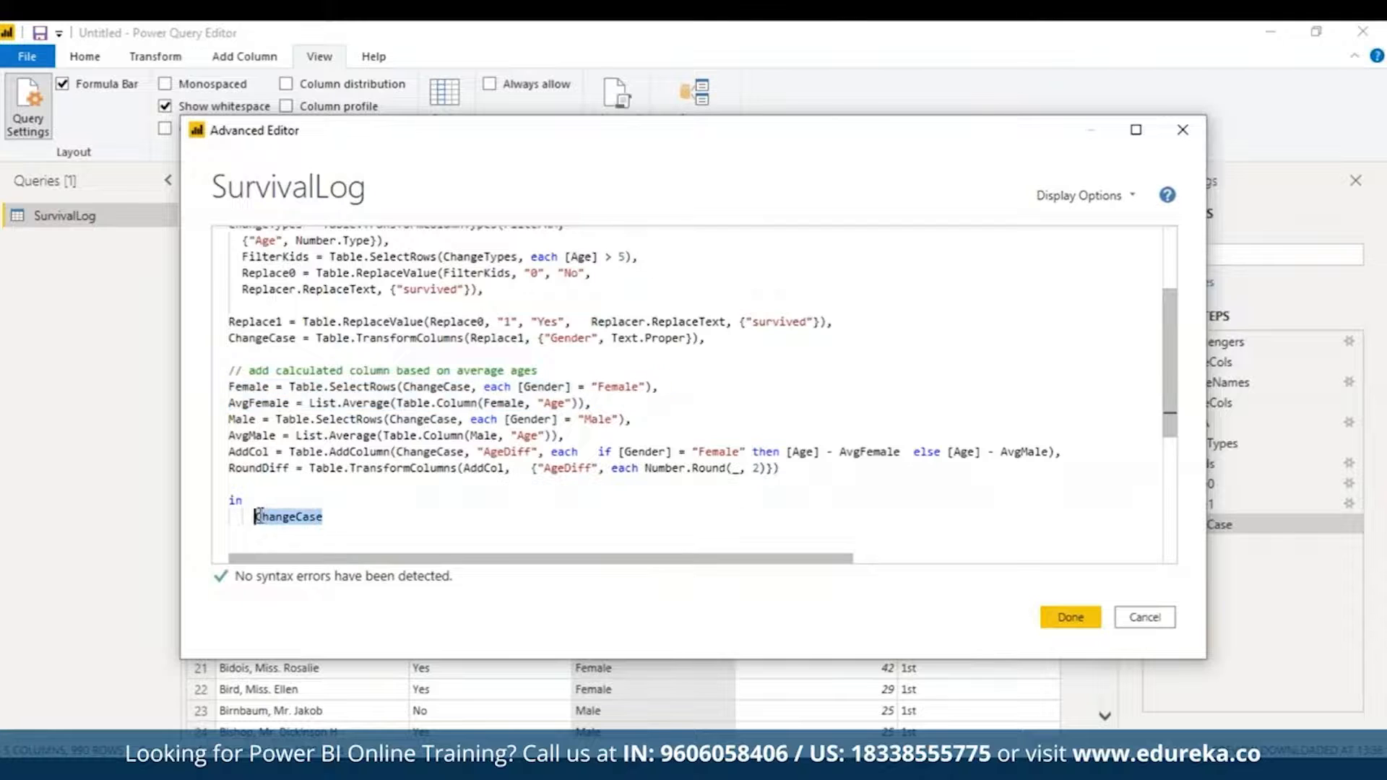
type("Female")
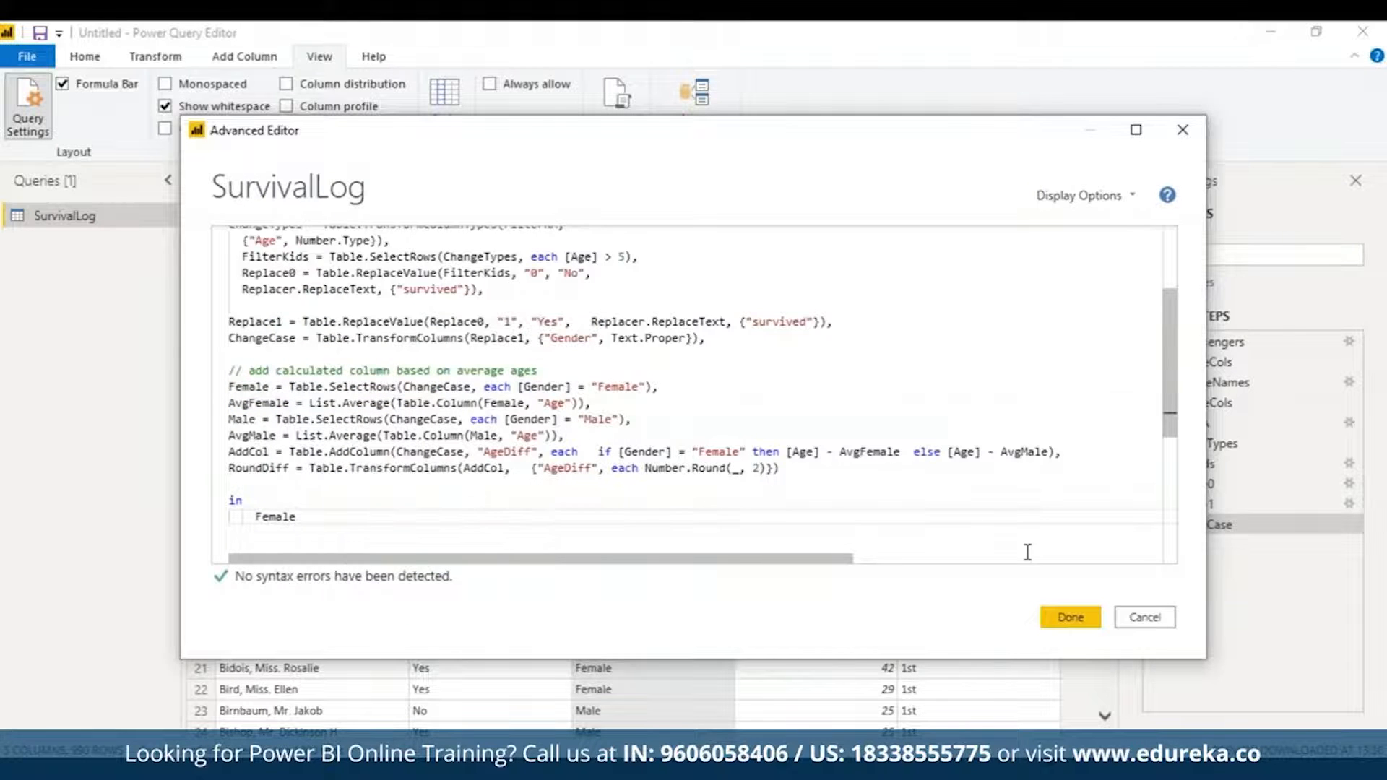
left_click(1070, 617)
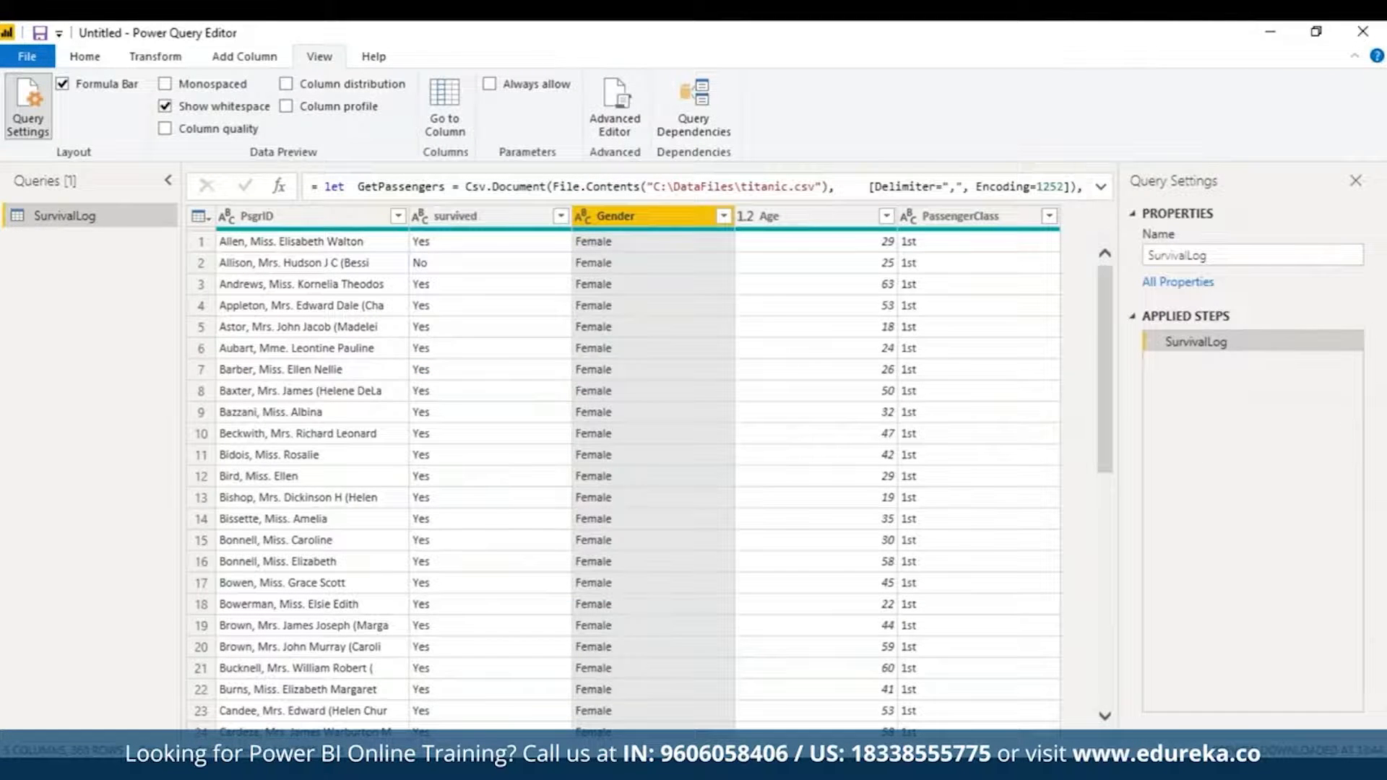
Step: Correct the misspelled AvFemale step name to AvgFemale and apply the script
left_click(615, 110)
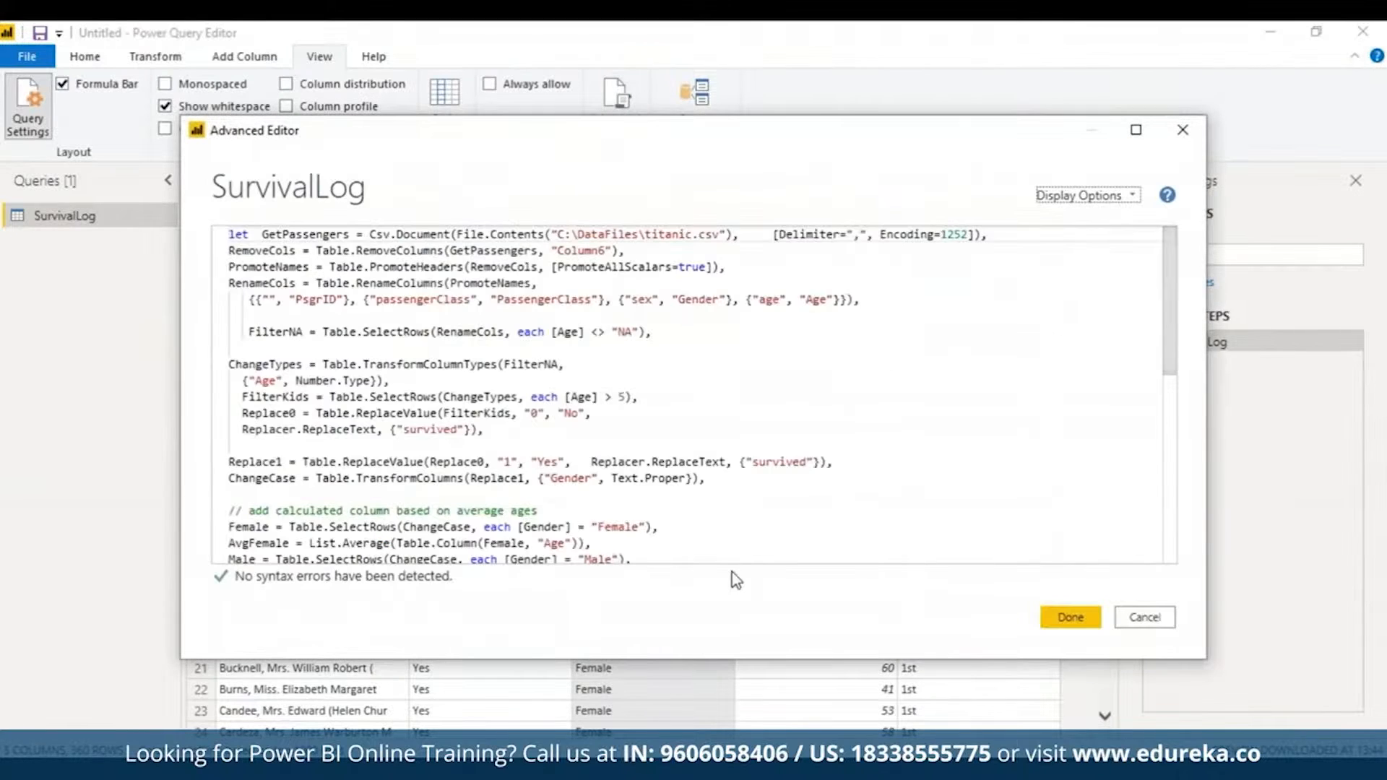
left_click_drag(1171, 315, 1179, 560)
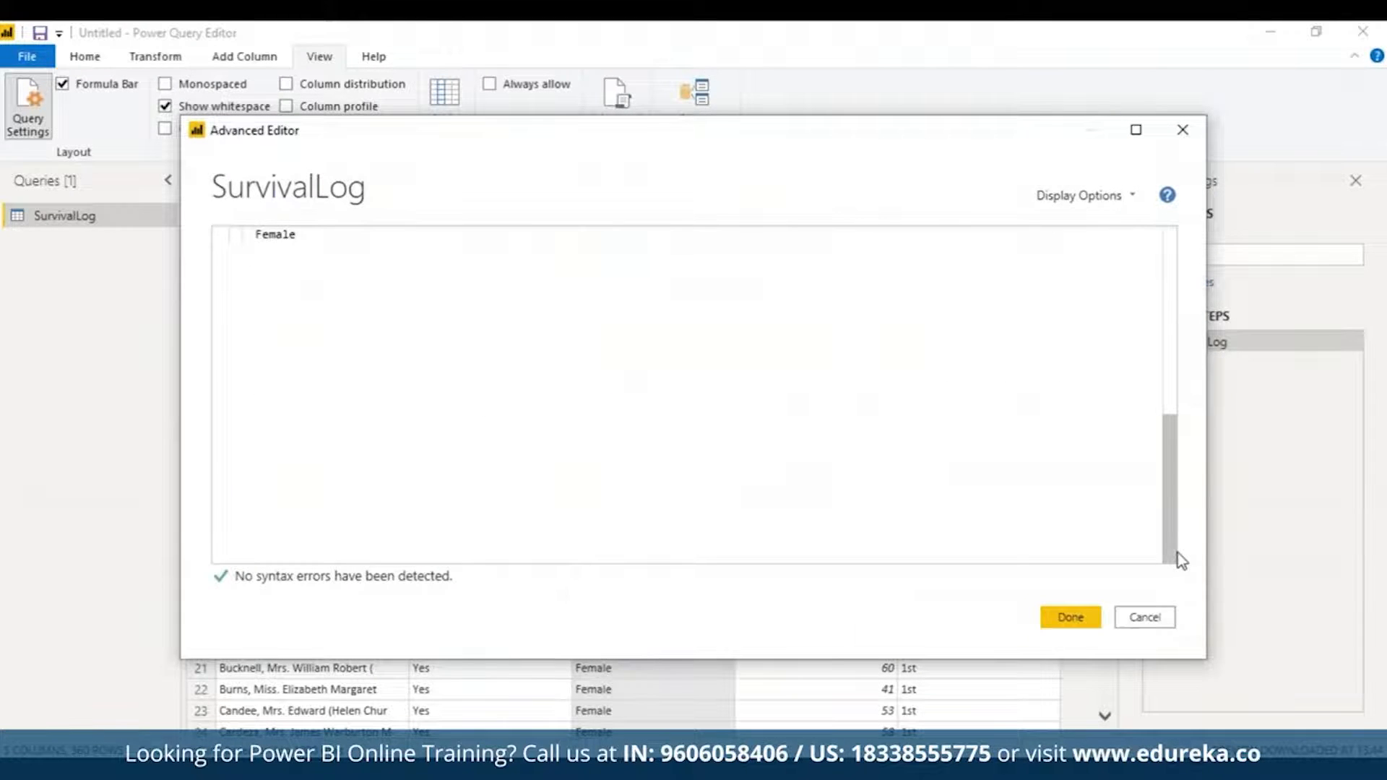
left_click(256, 239)
type("Av")
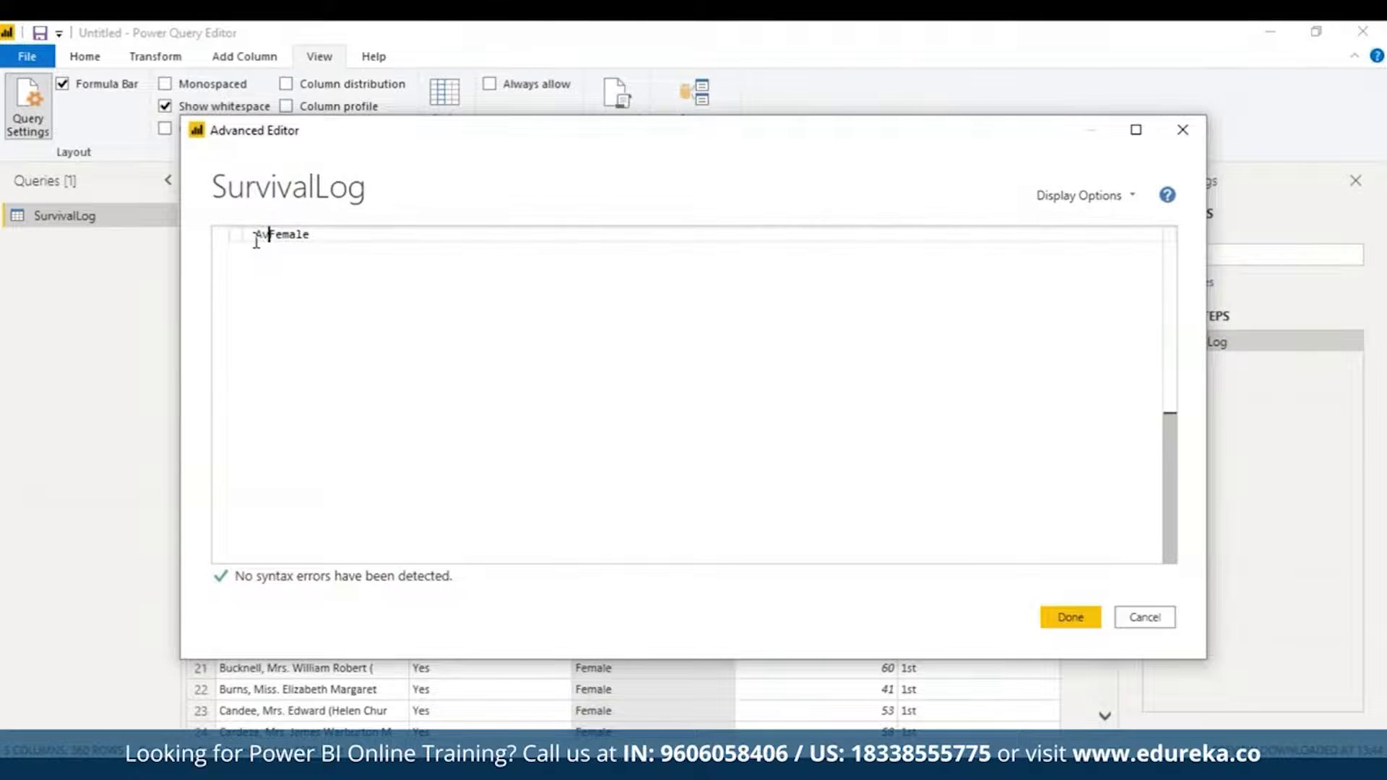
type("g")
left_click_drag(1164, 508, 1151, 358)
left_click(1069, 618)
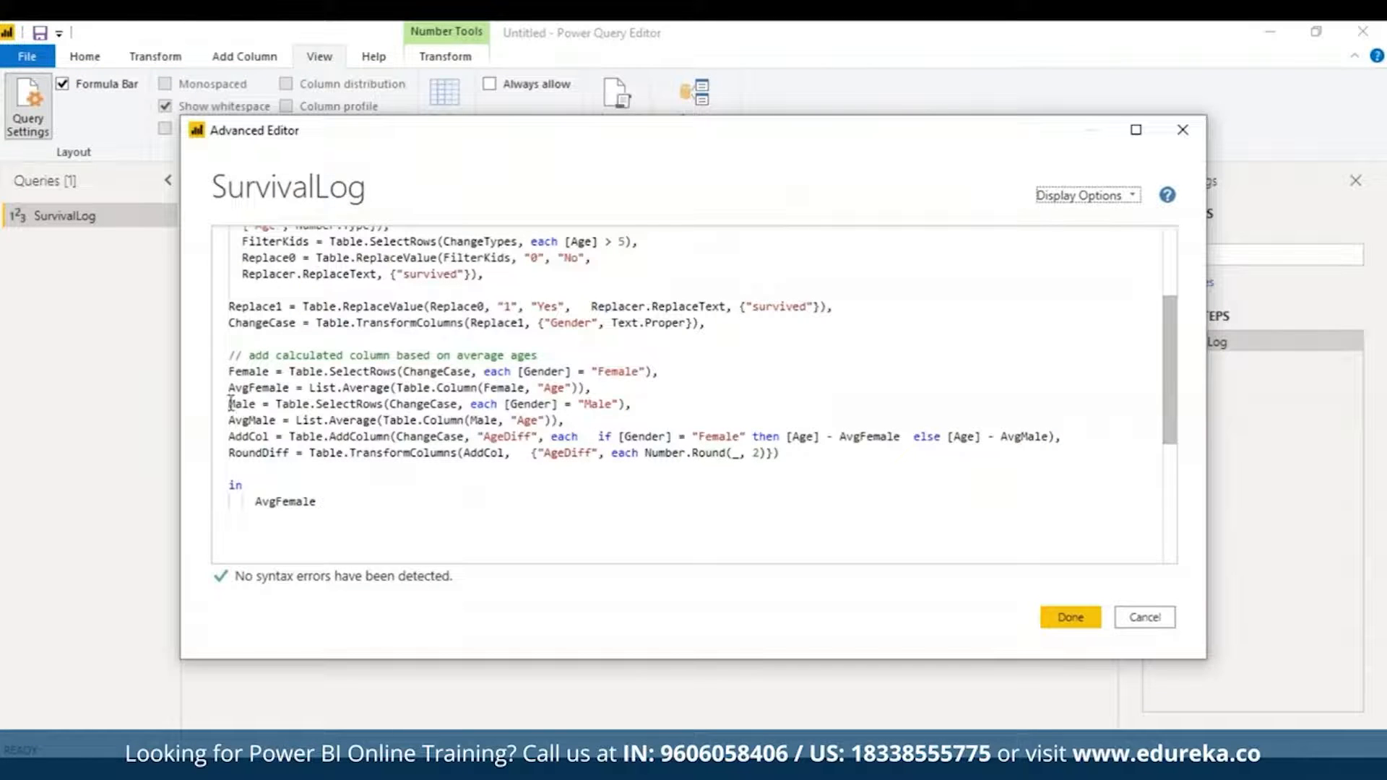
Step: Review the Male, AvgMale and AddCol lines and make the query return Male
left_click_drag(229, 404, 568, 424)
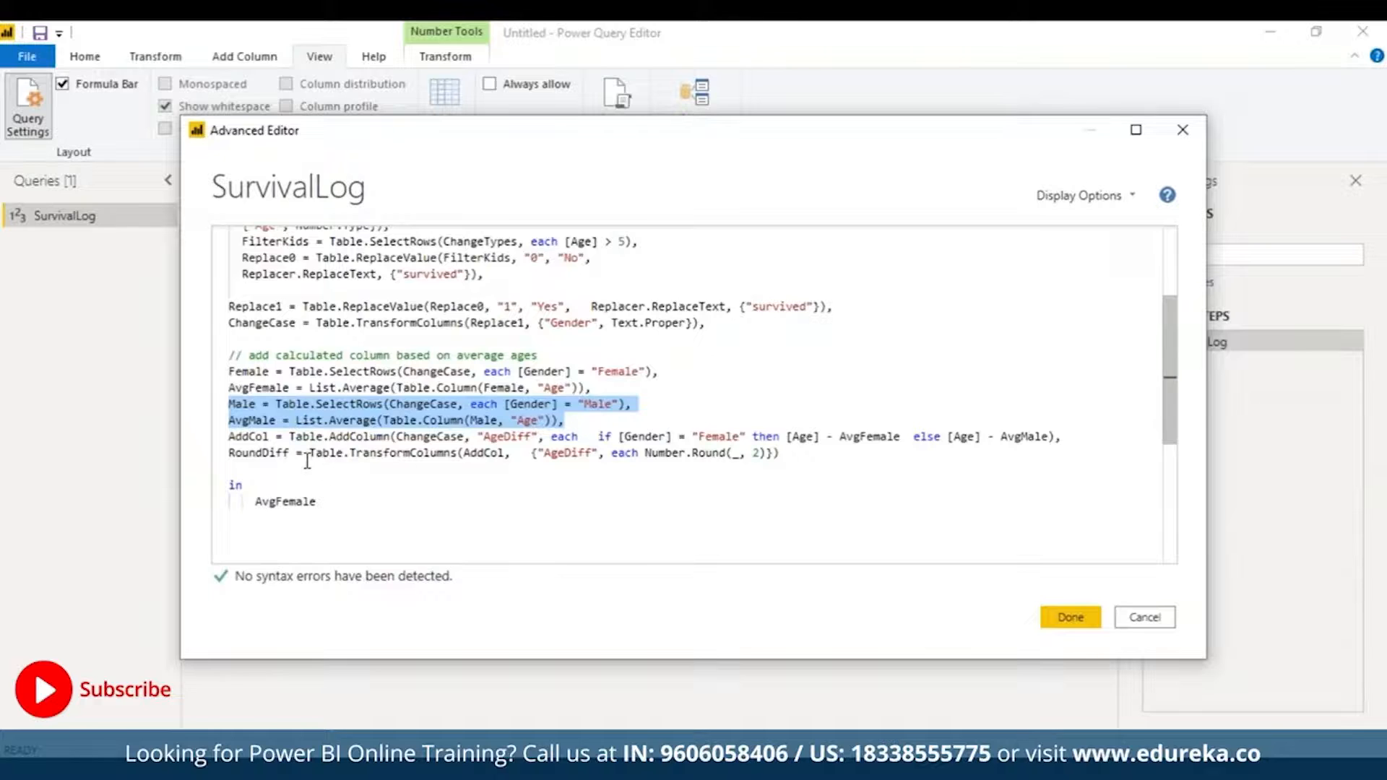
left_click(229, 436)
left_click_drag(229, 436, 1077, 439)
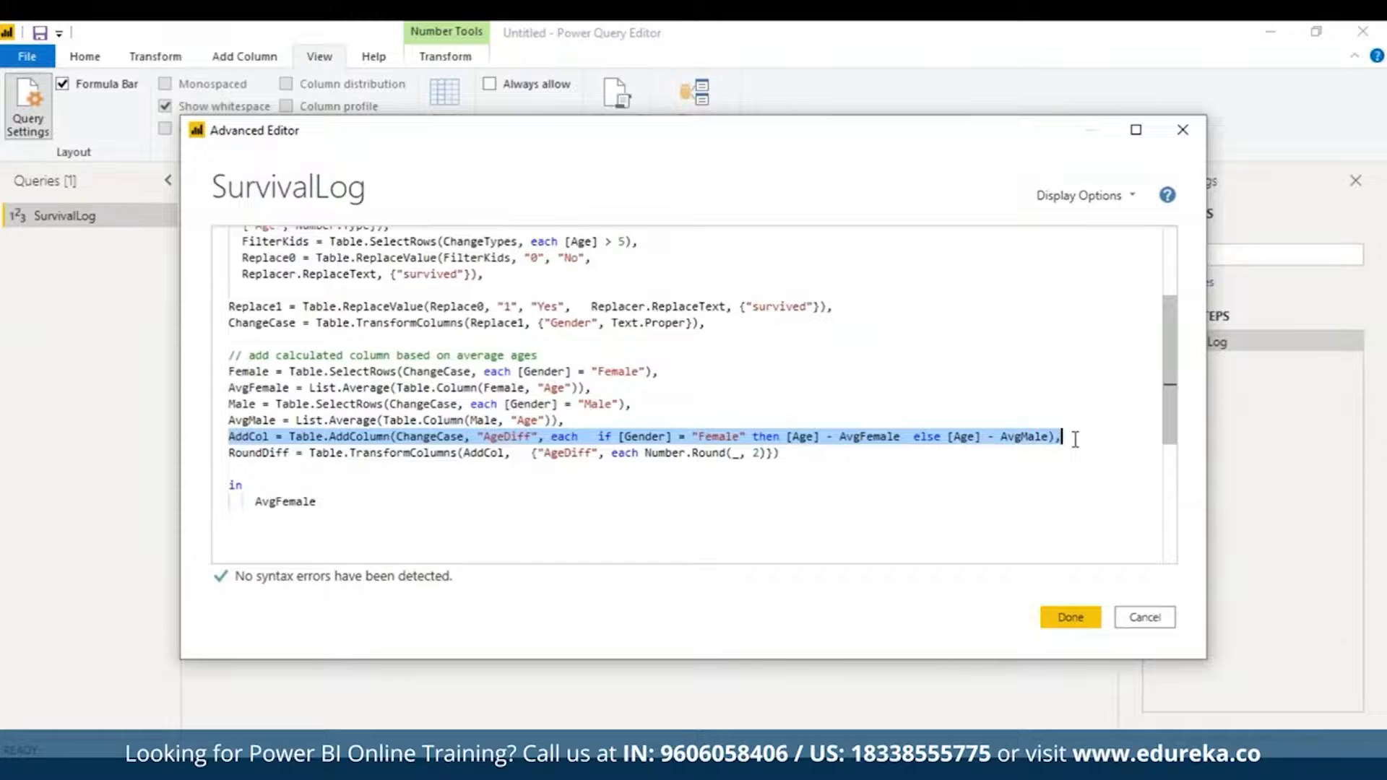
left_click(328, 498)
key("BackSpace")
key("BackSpace")
key("BackSpace")
key("BackSpace")
key("BackSpace")
key("BackSpace")
key("BackSpace")
key("BackSpace")
key("BackSpace")
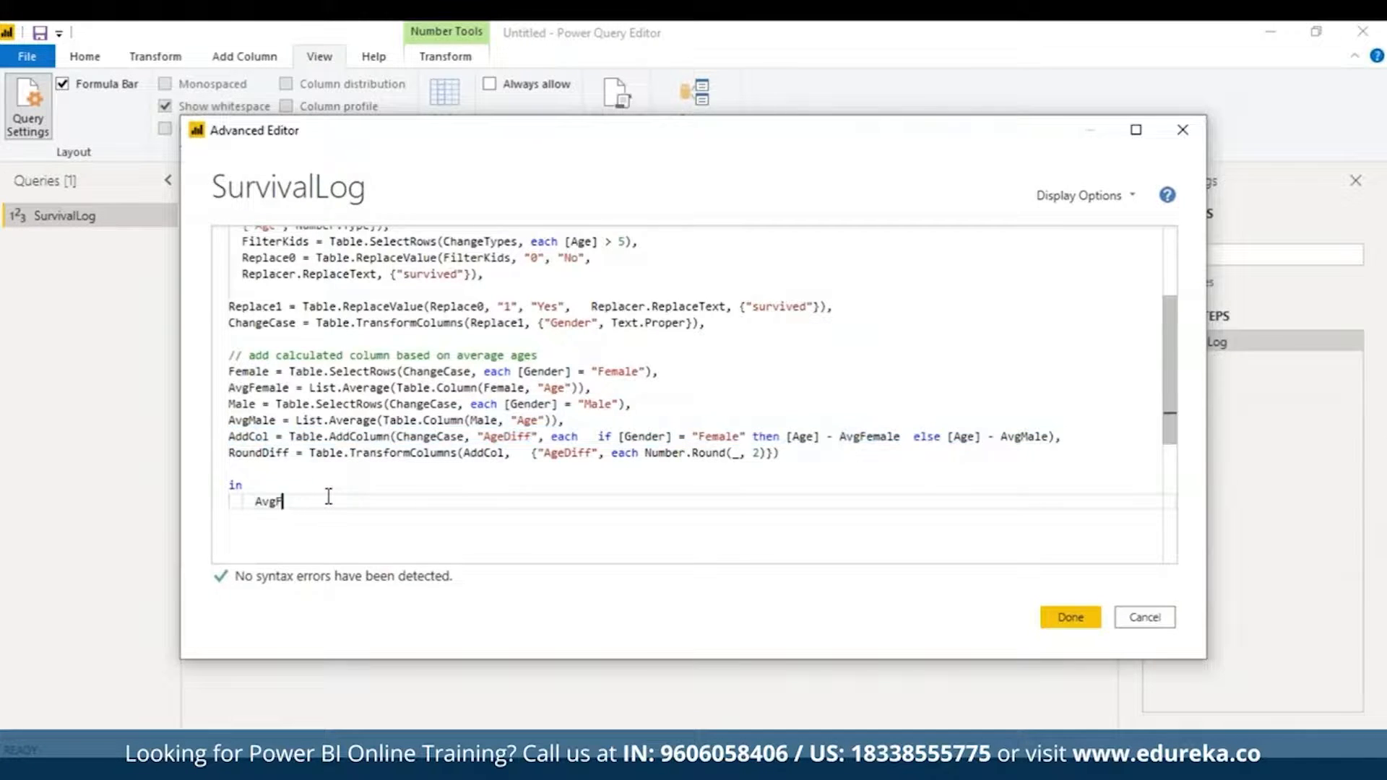
type("Male")
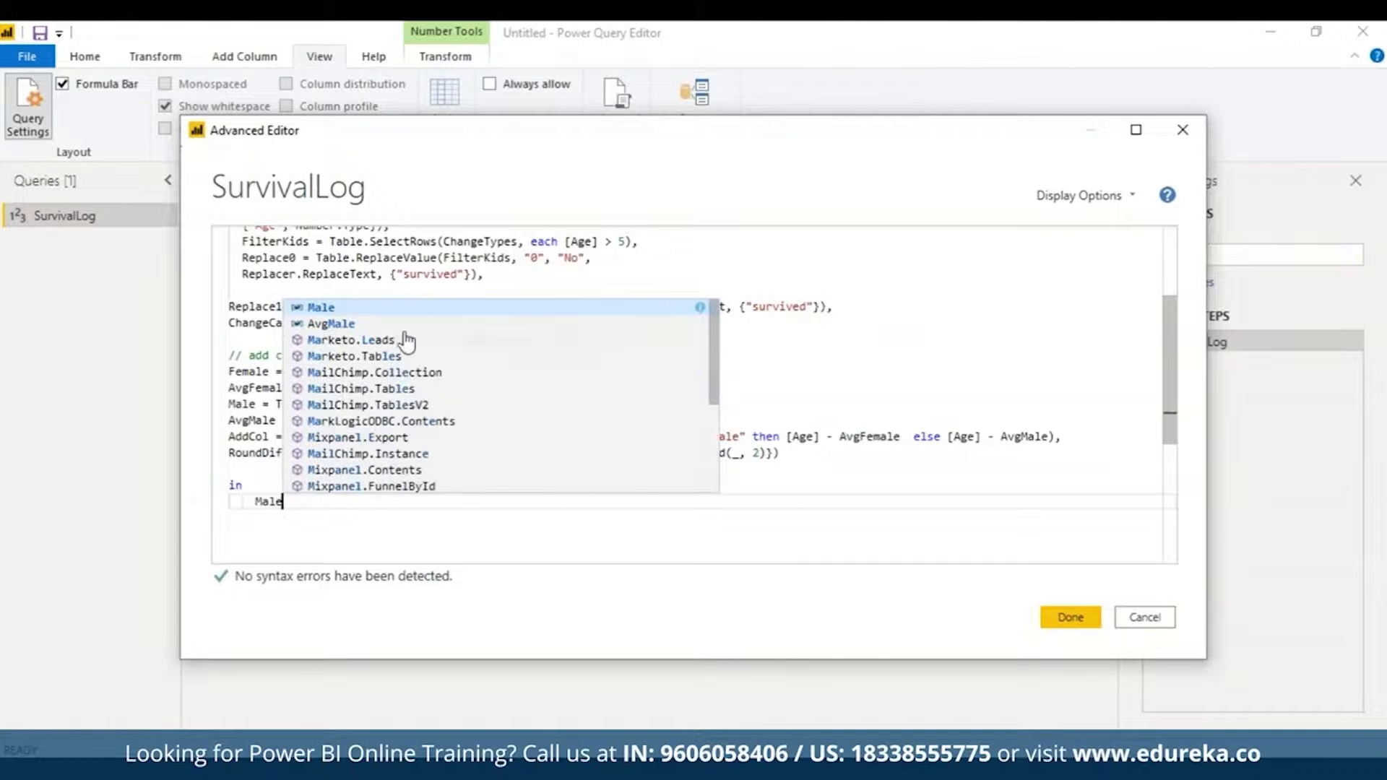
left_click(1059, 616)
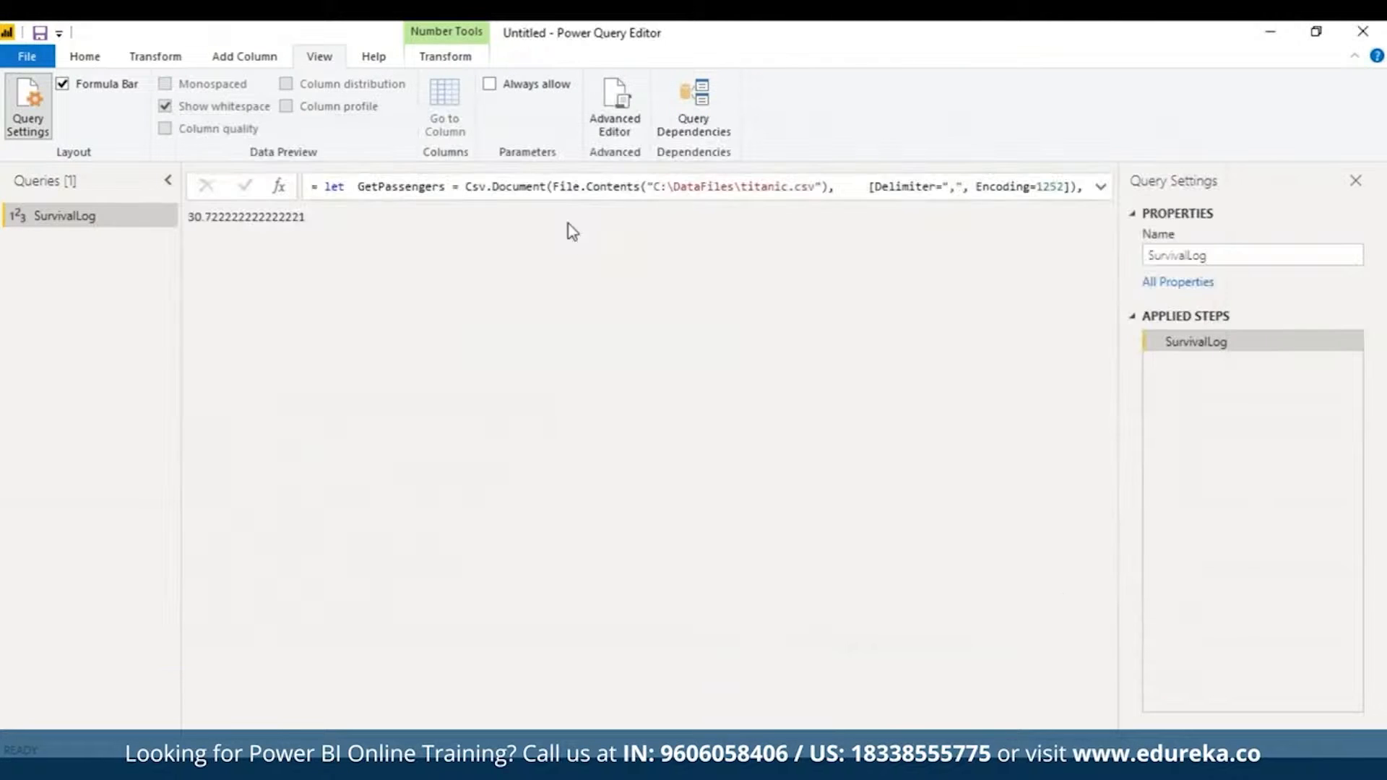
Step: Make the query return AvgMale to preview the male average age
left_click(615, 105)
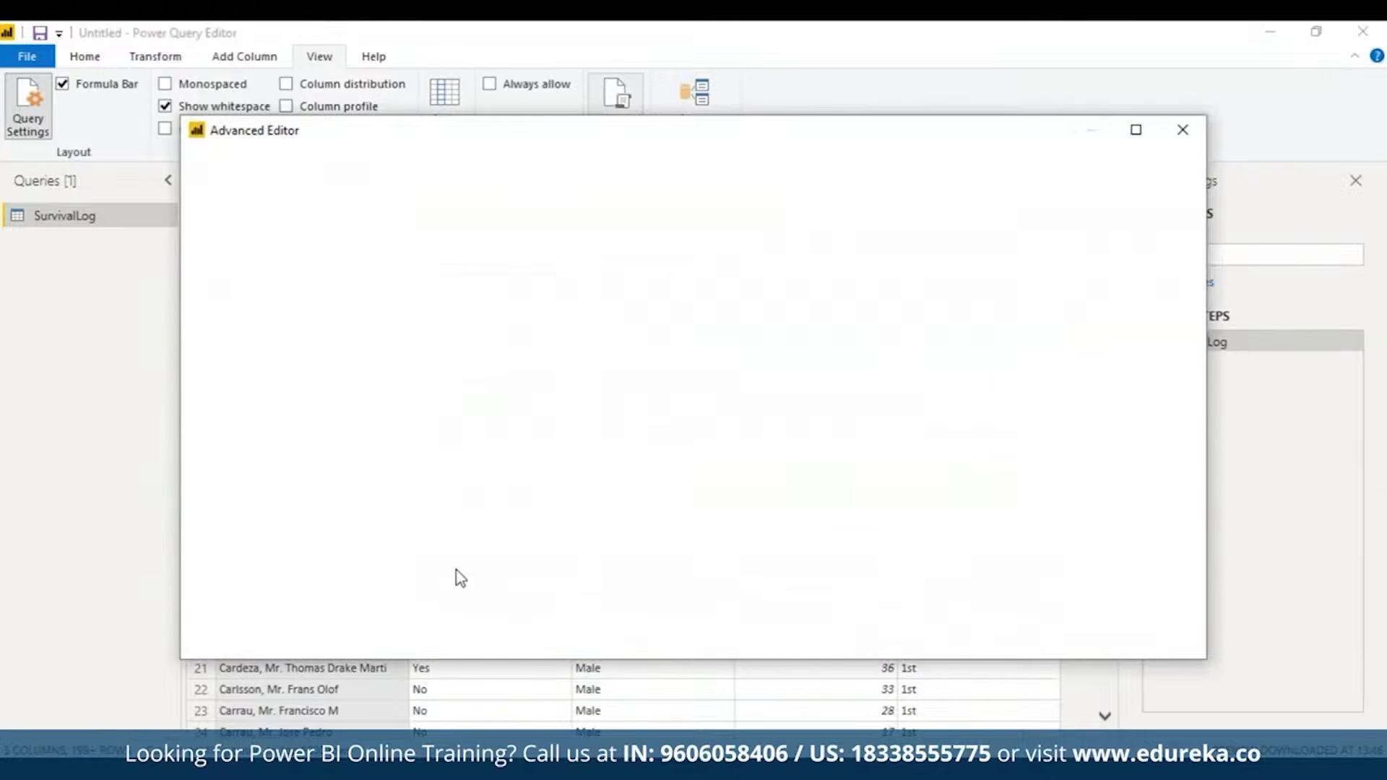
scroll(1157, 443, "down", 5)
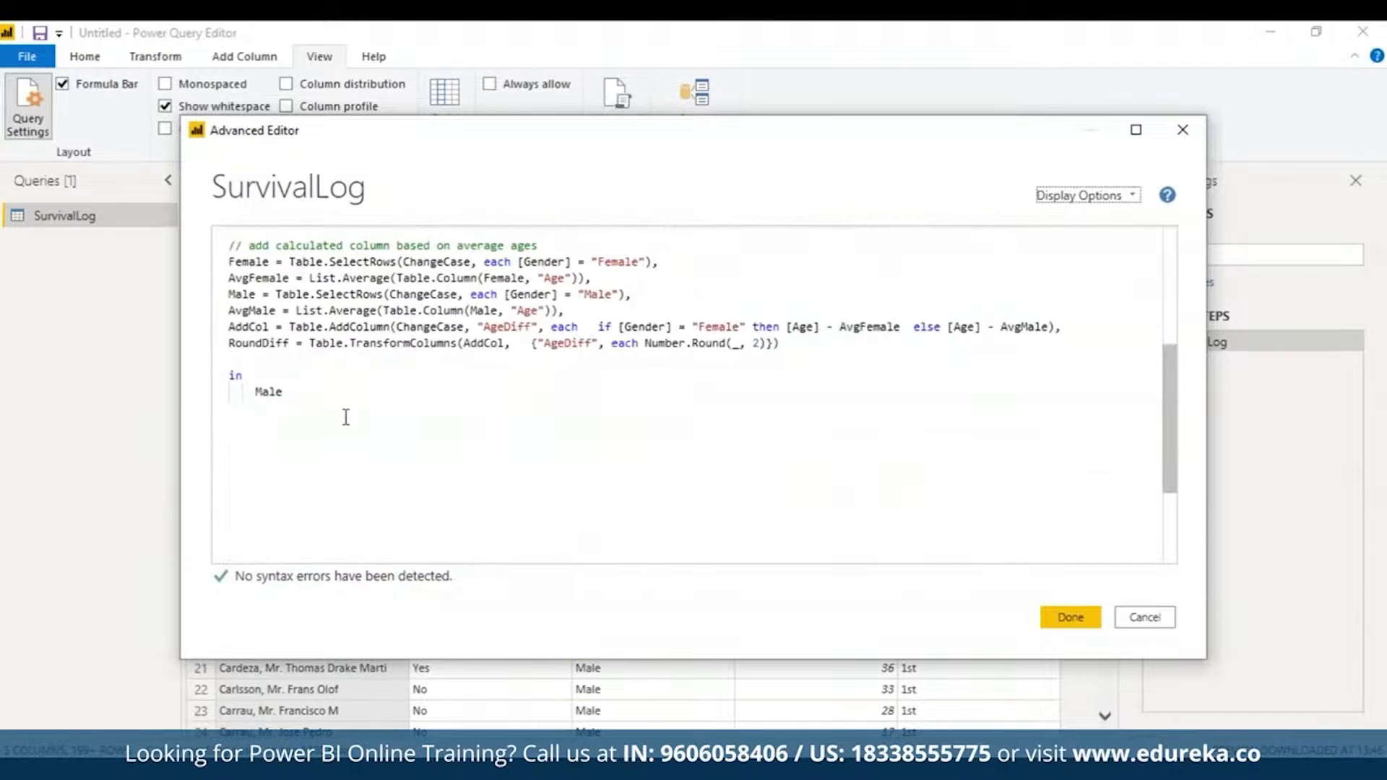
left_click(259, 391)
type("Avg")
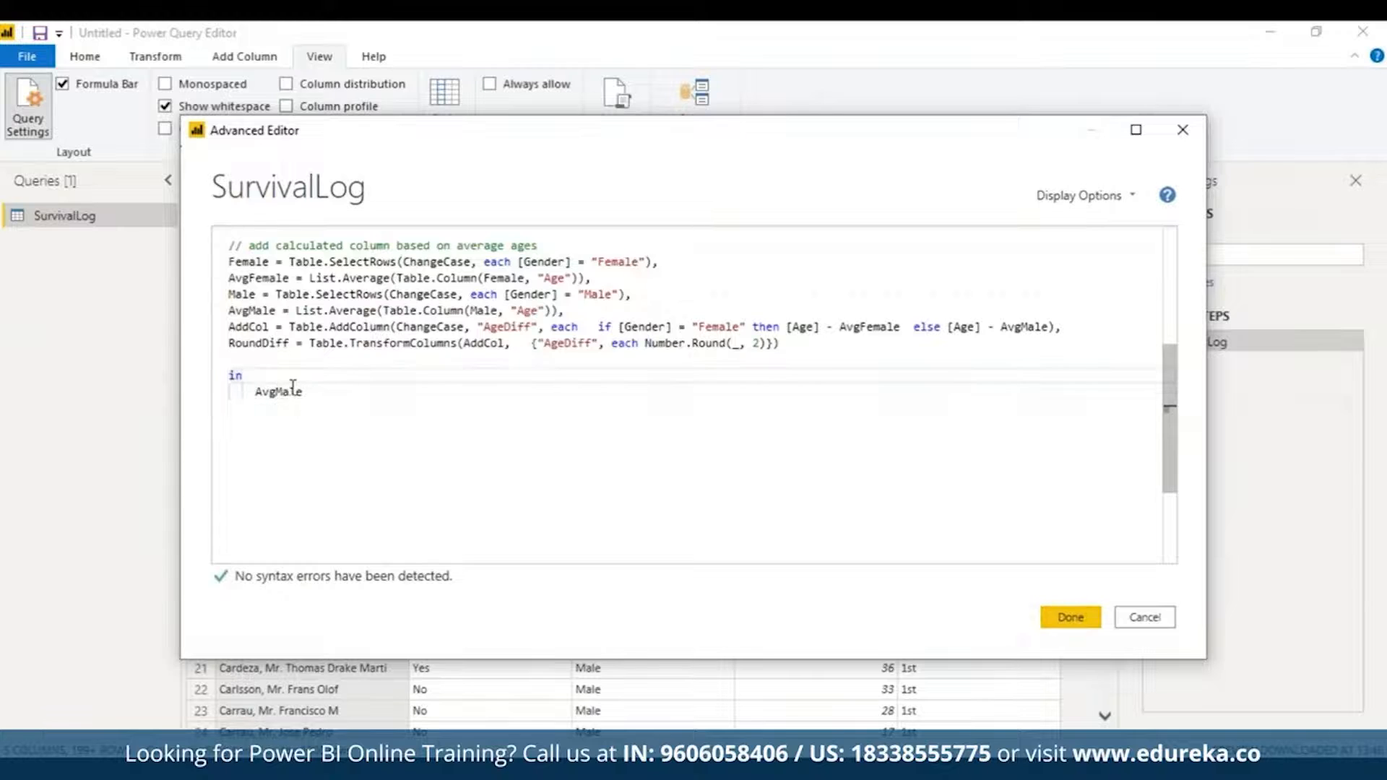
mouse_move(275, 393)
left_click(318, 393)
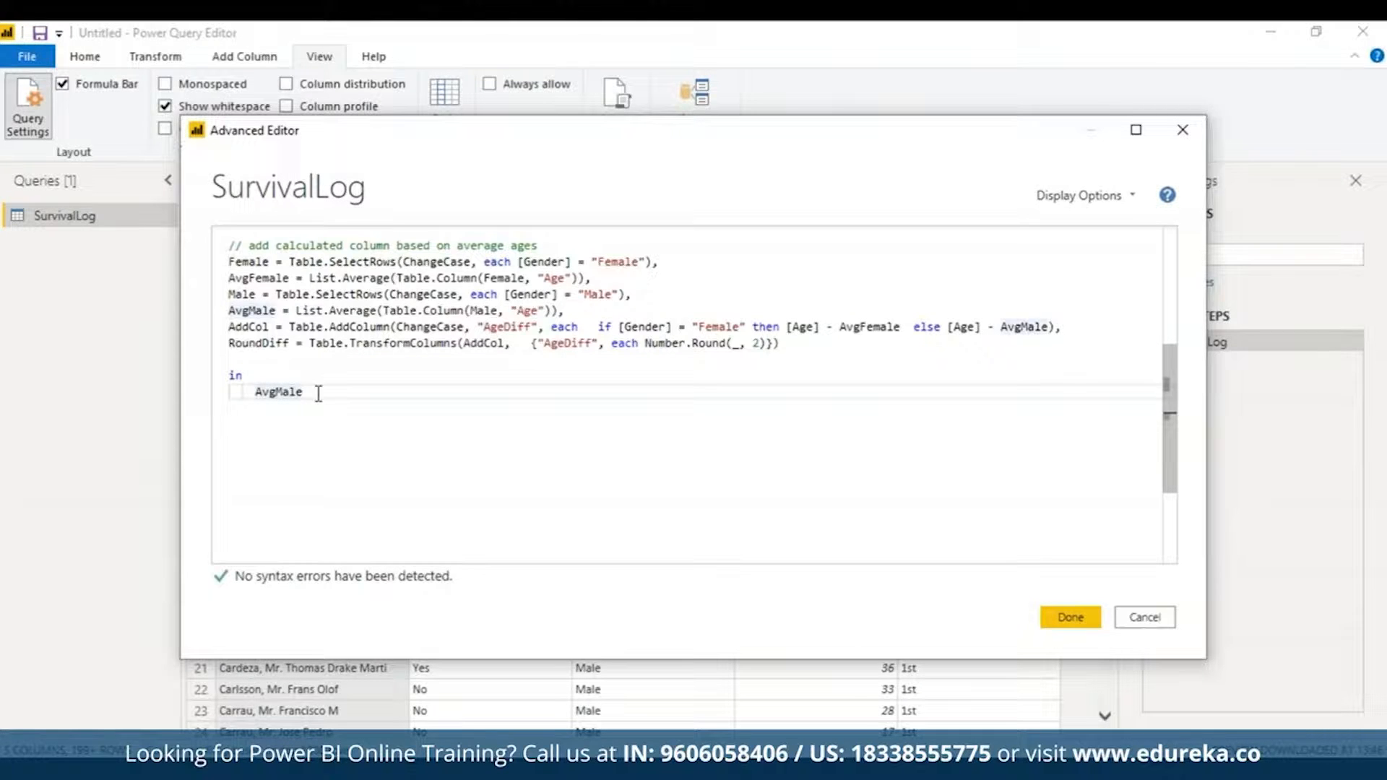
key("BackSpace")
key("BackSpace")
key("BackSpace")
key("BackSpace")
key("ctrl+space")
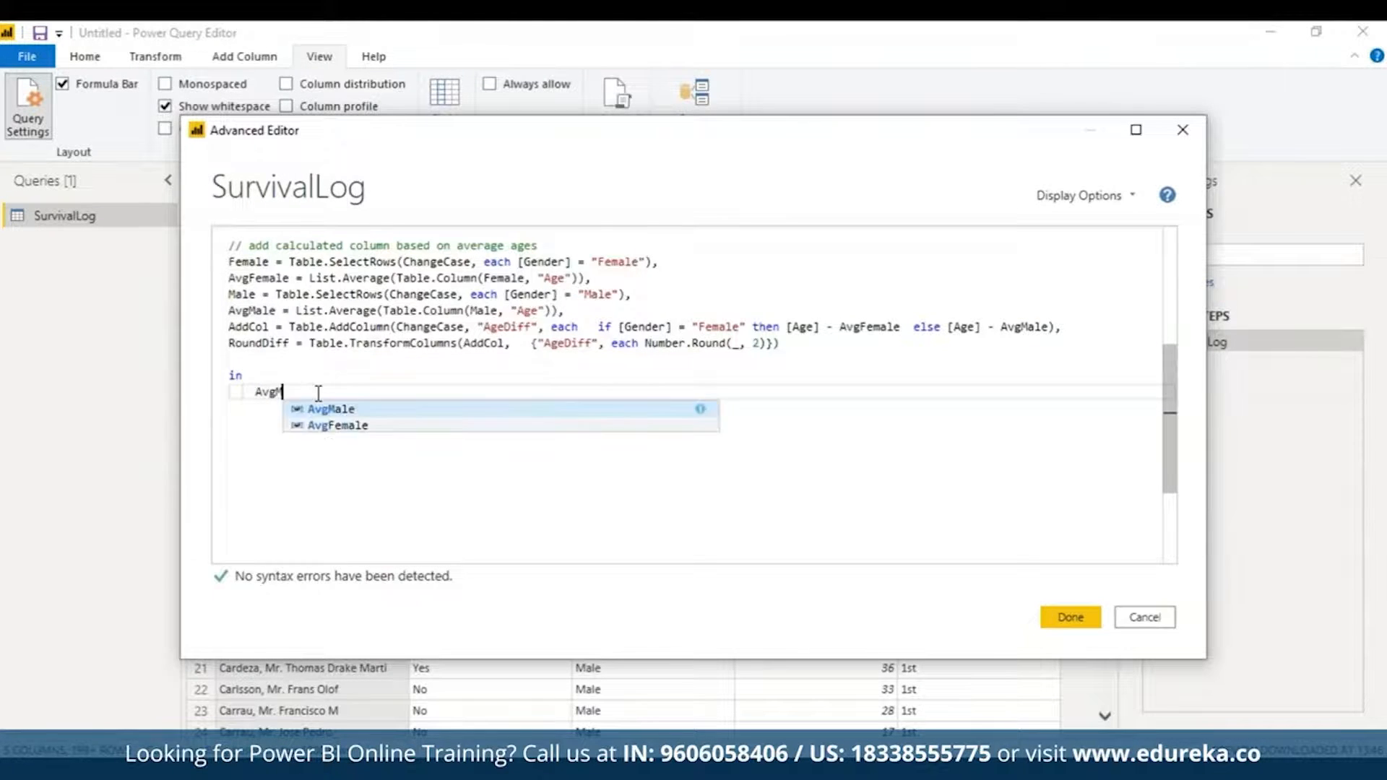
left_click(326, 408)
left_click(1066, 610)
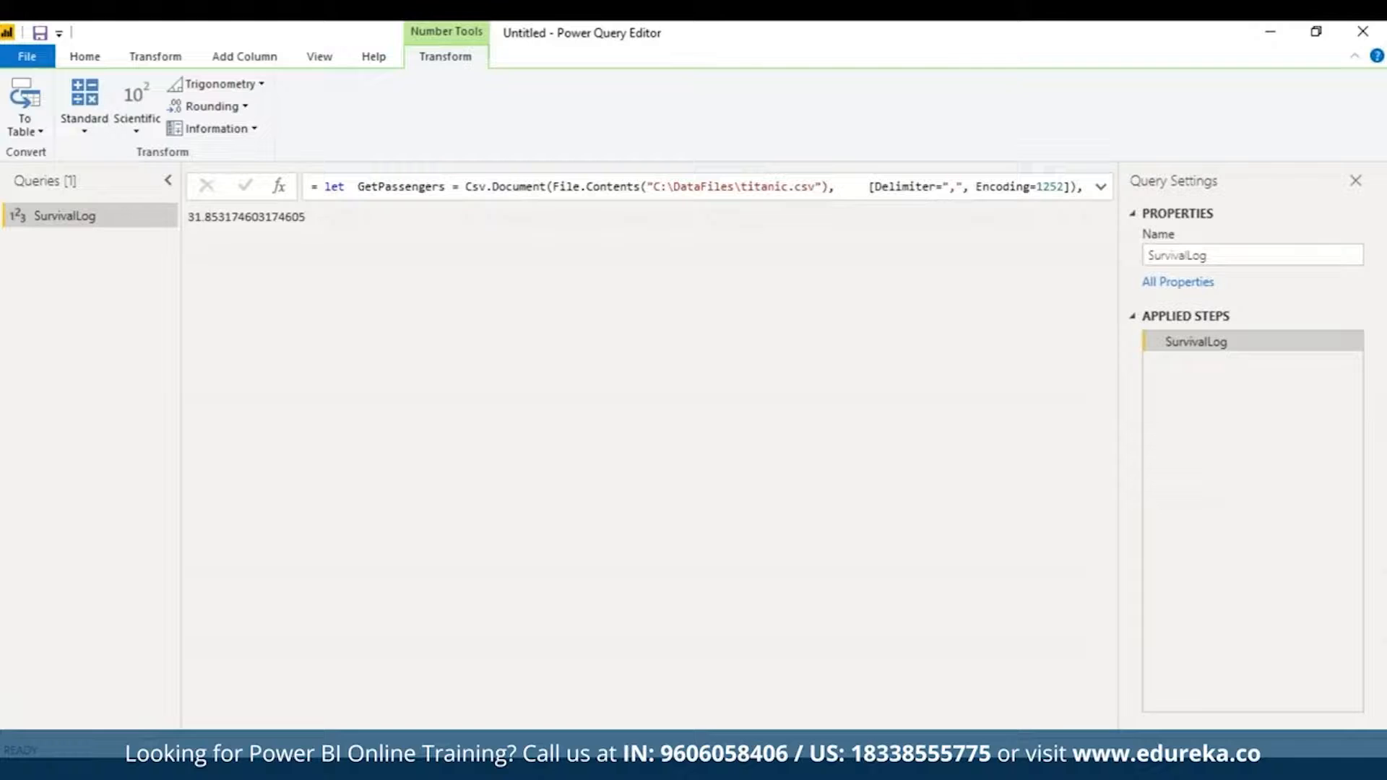
Step: Switch the output to AddCol to show the AgeDiff column, then reopen the M code
left_click(319, 56)
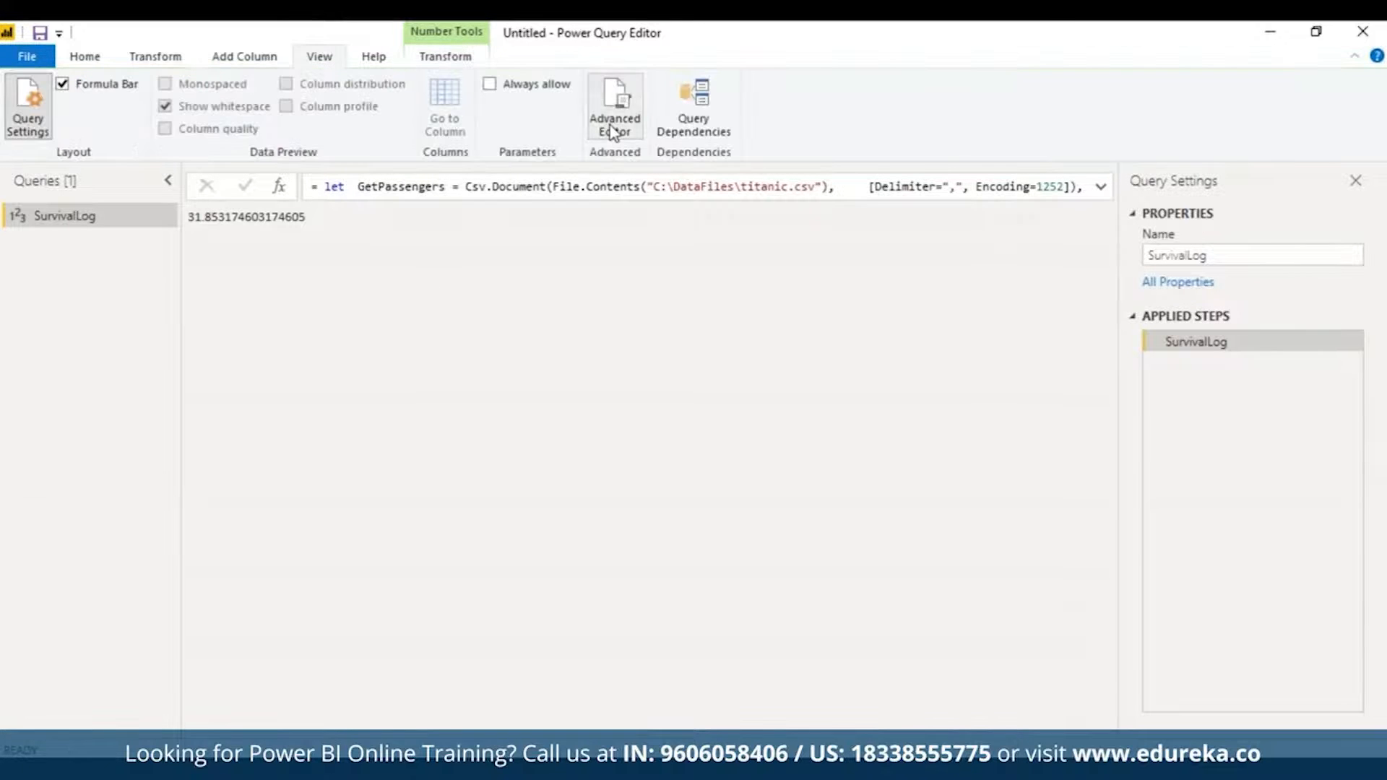
left_click(617, 123)
left_click(1067, 618)
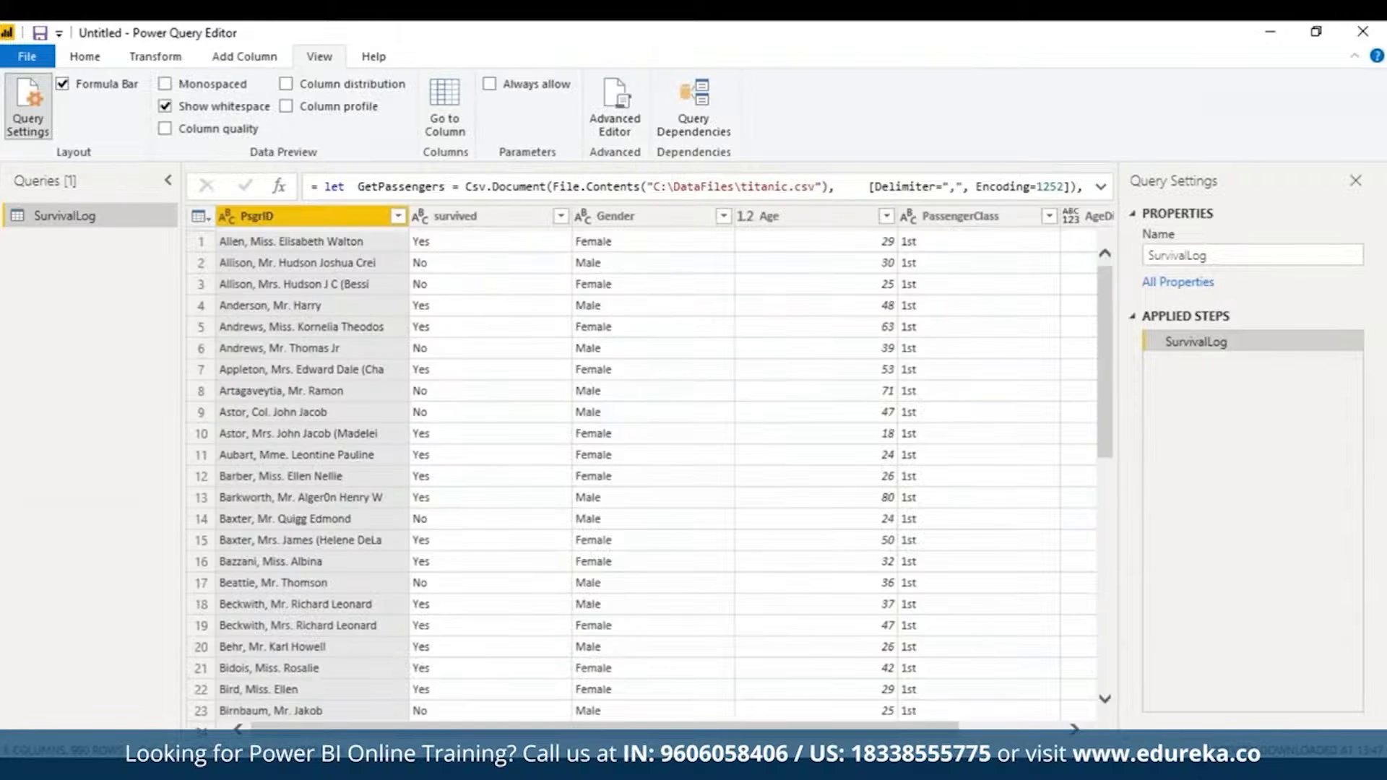
left_click_drag(641, 732, 1093, 684)
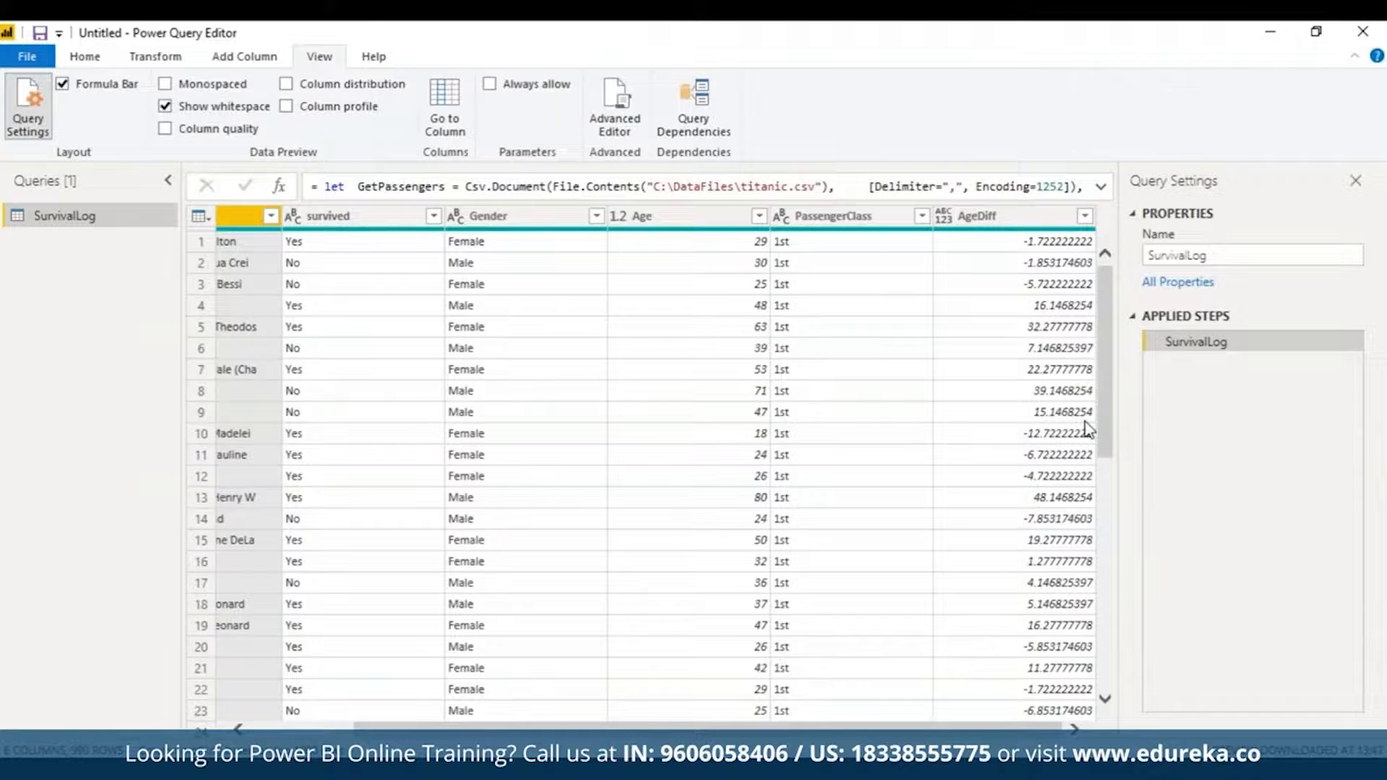
left_click(615, 101)
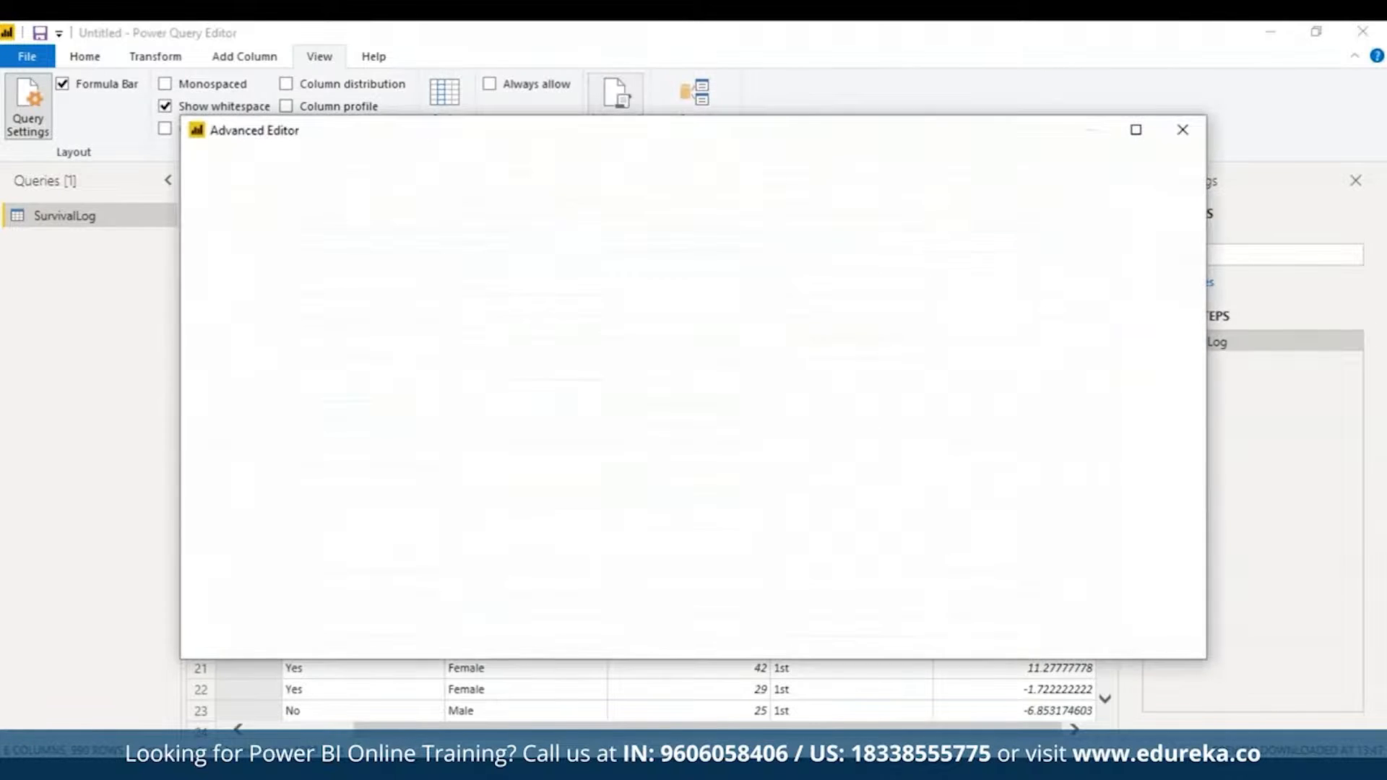
Step: Review the AddCol and RoundDiff lines and return RoundDiff instead of AddCol
left_click_drag(1170, 316, 1180, 430)
triple_click(650, 335)
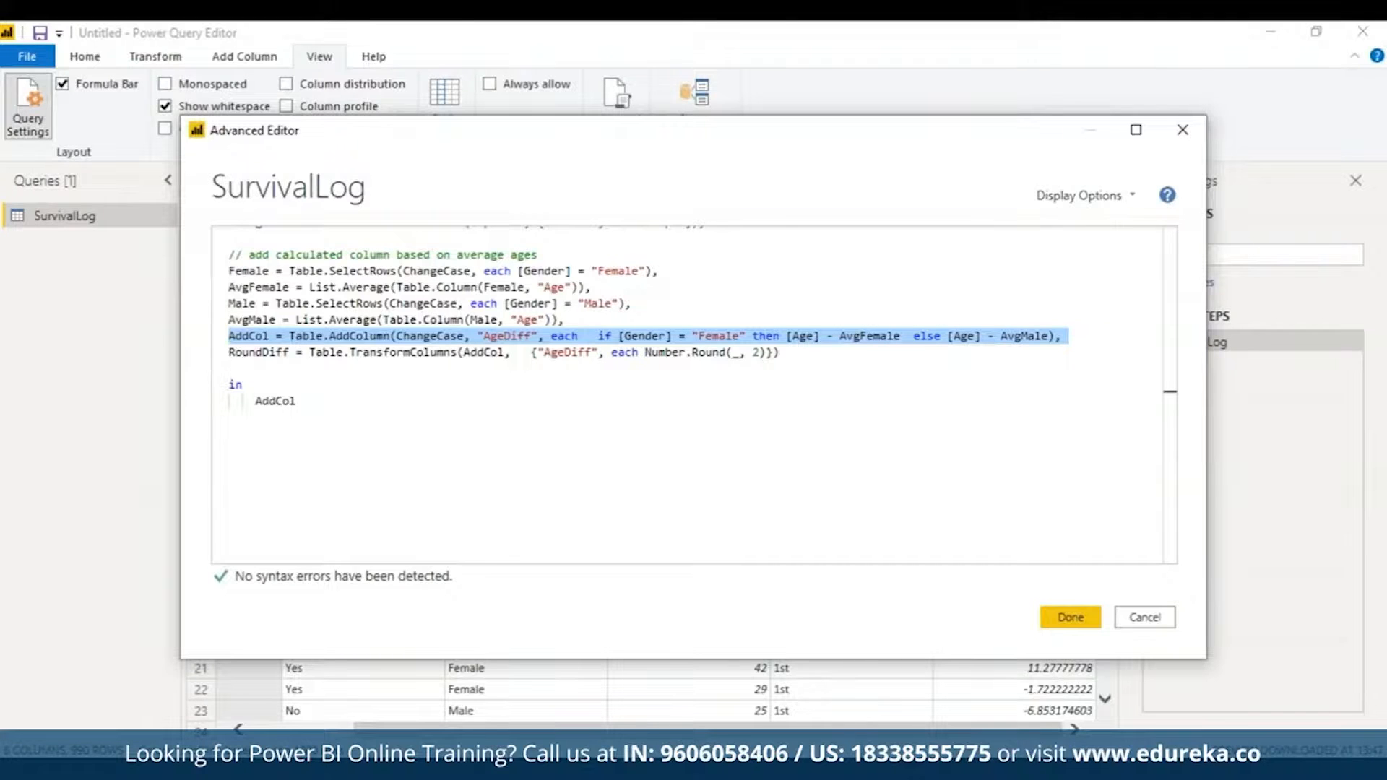
triple_click(568, 353)
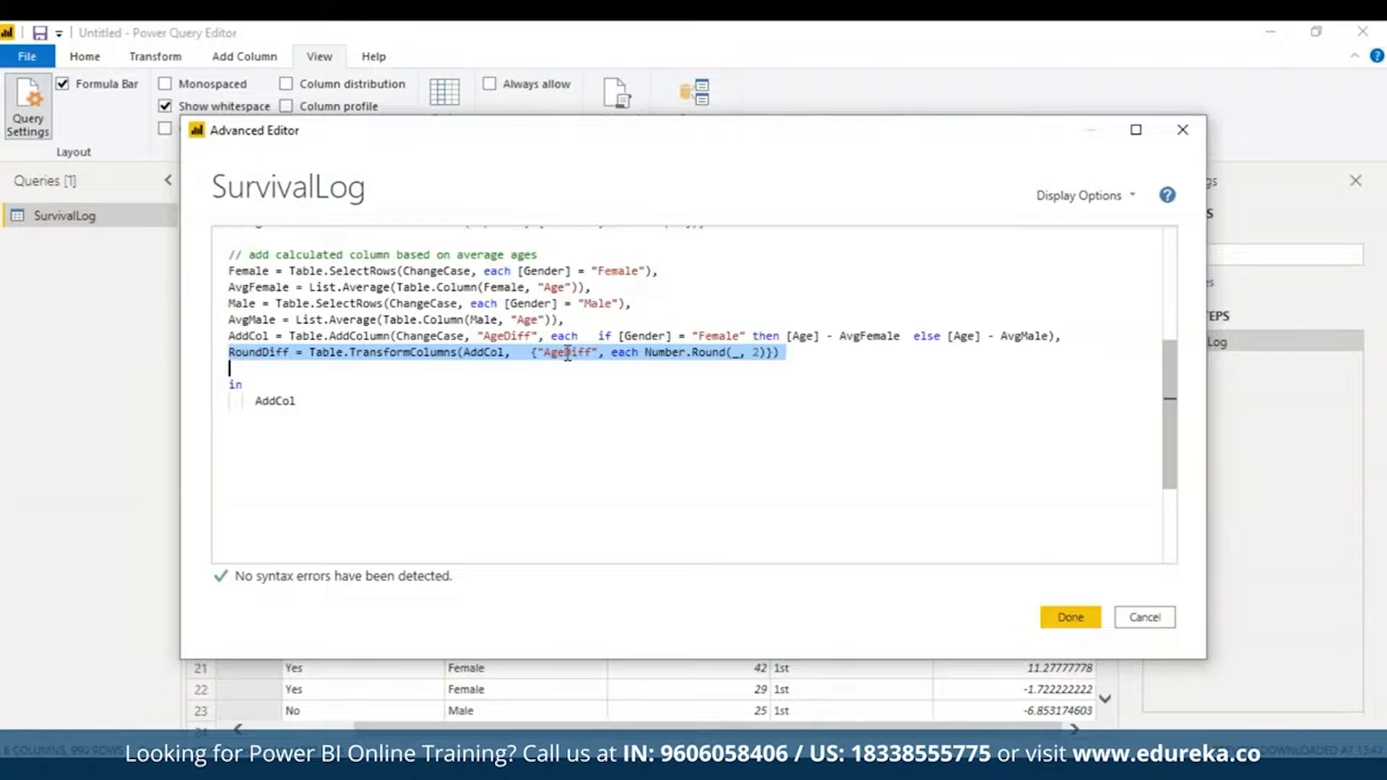
double_click(271, 401)
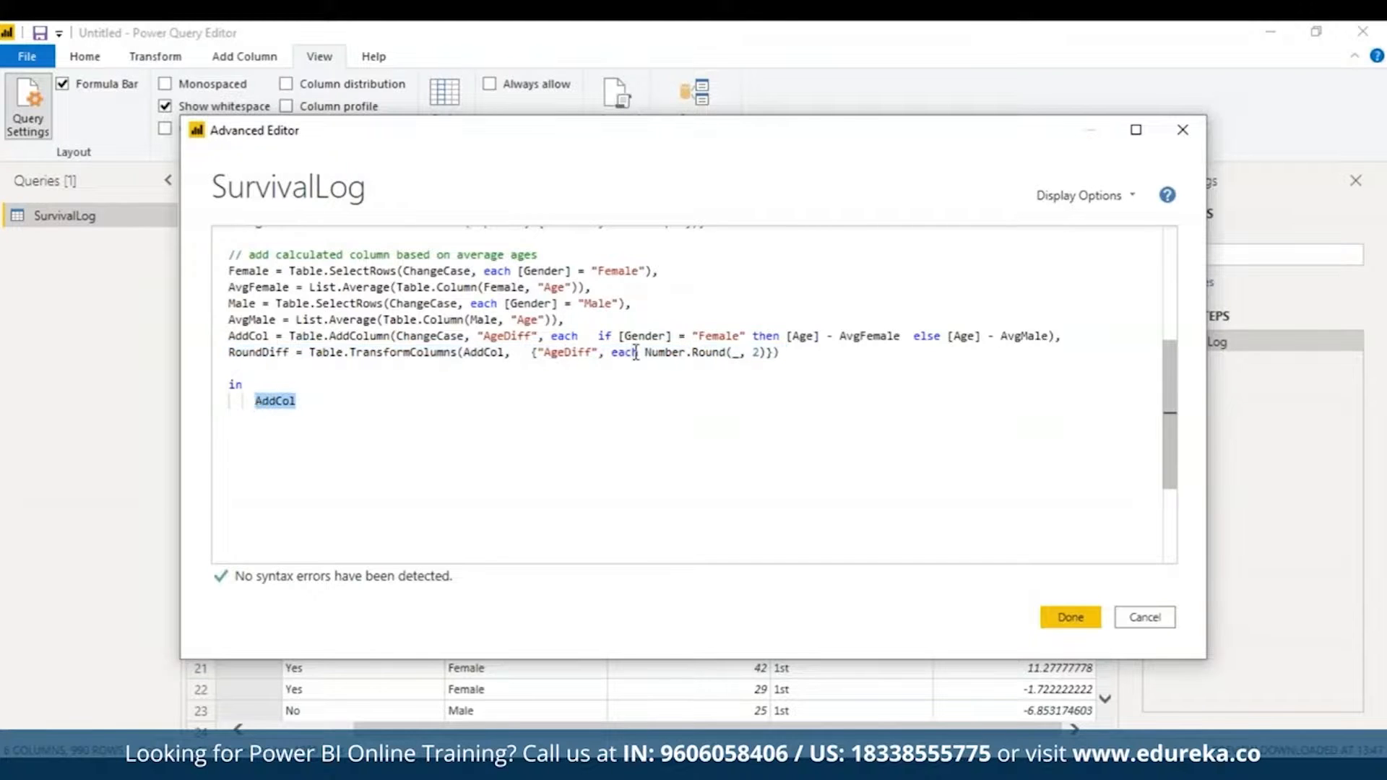
key("BackSpace")
type("Round")
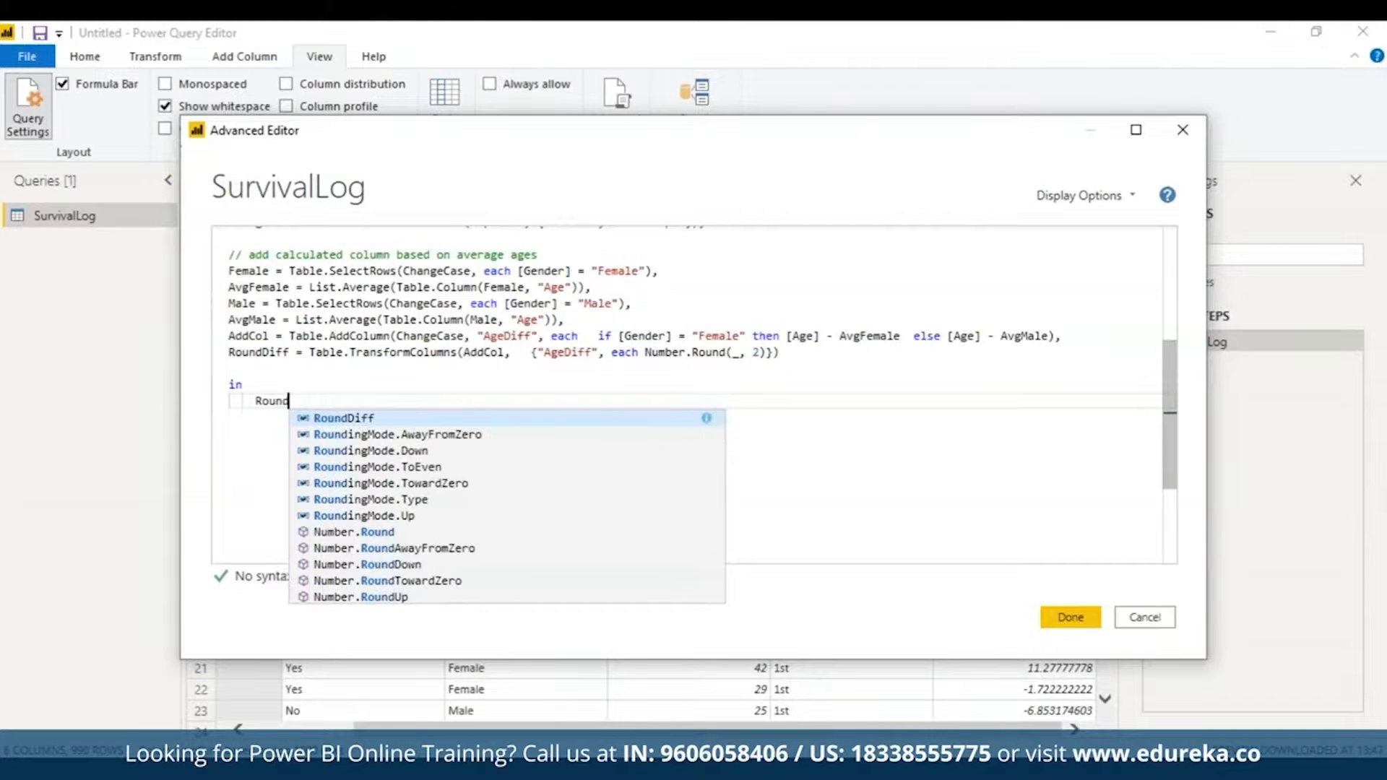
left_click(372, 419)
Step: Review the full script in the maximized editor and apply it
scroll(1163, 338, "up", 5)
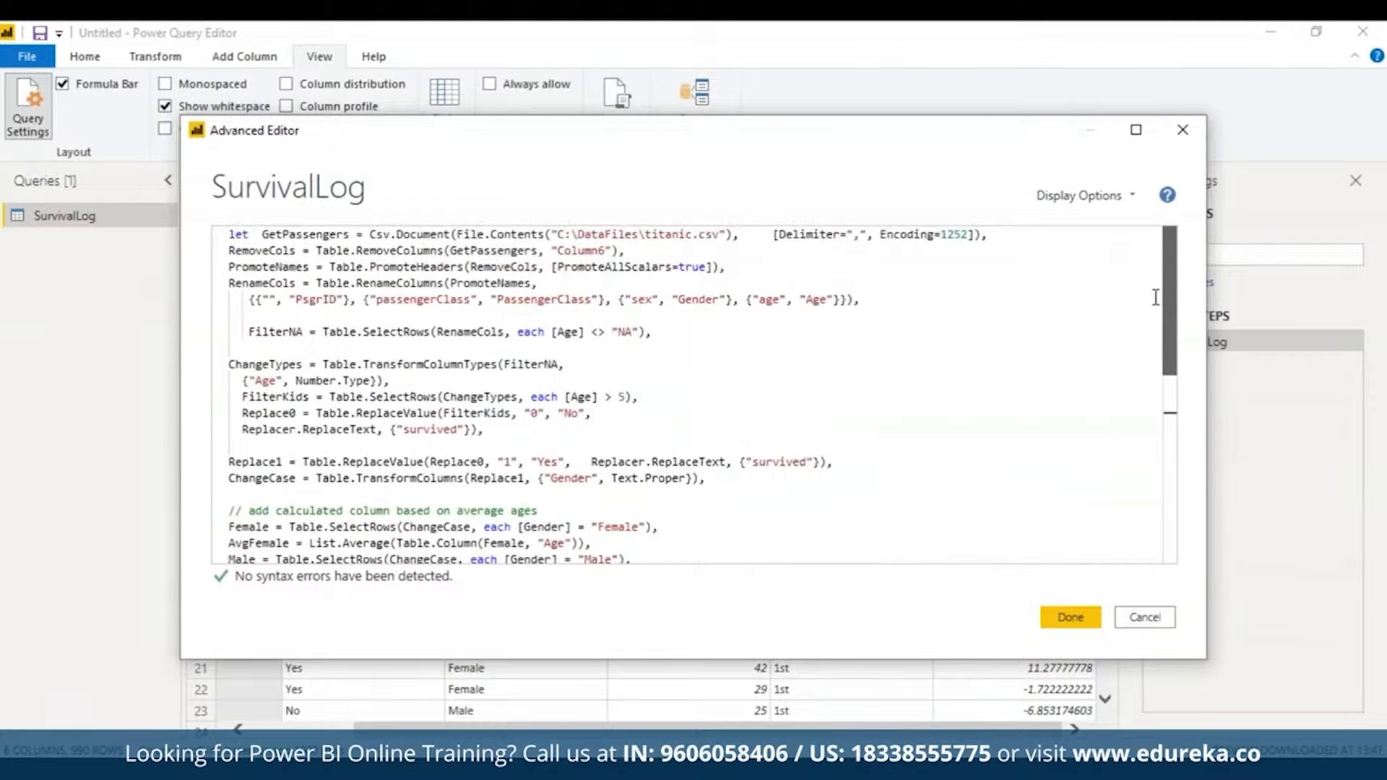
scroll(1156, 311, "down", 4)
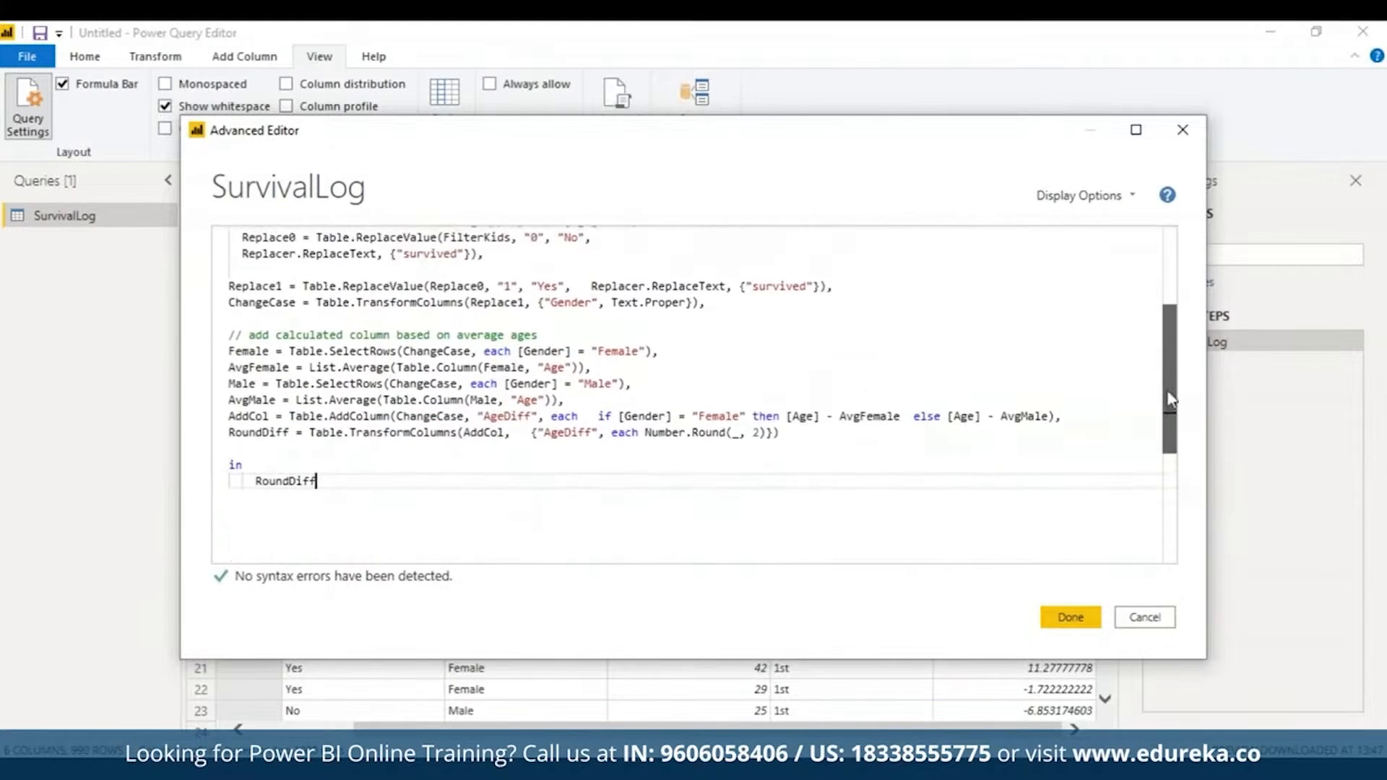
scroll(1167, 382, "up", 2)
left_click(1135, 132)
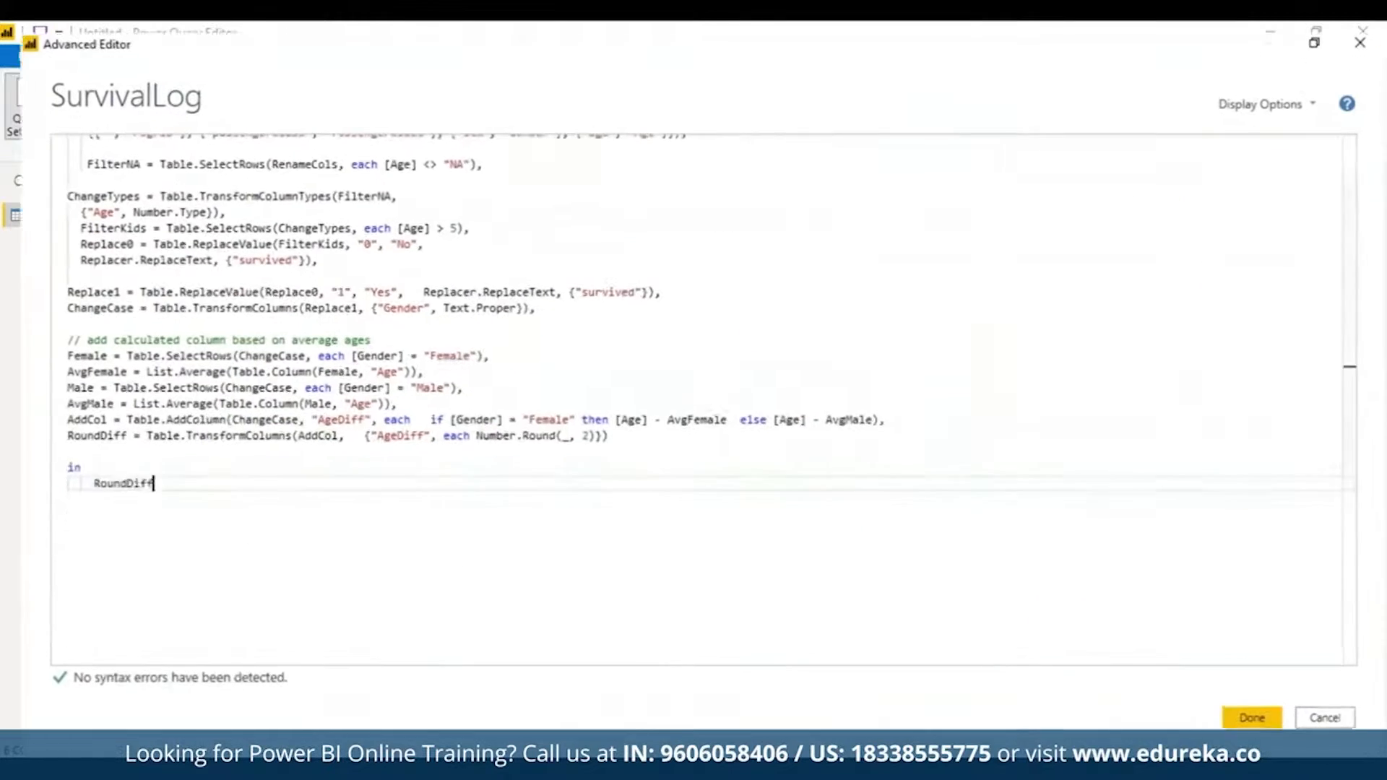
scroll(1346, 377, "up", 2)
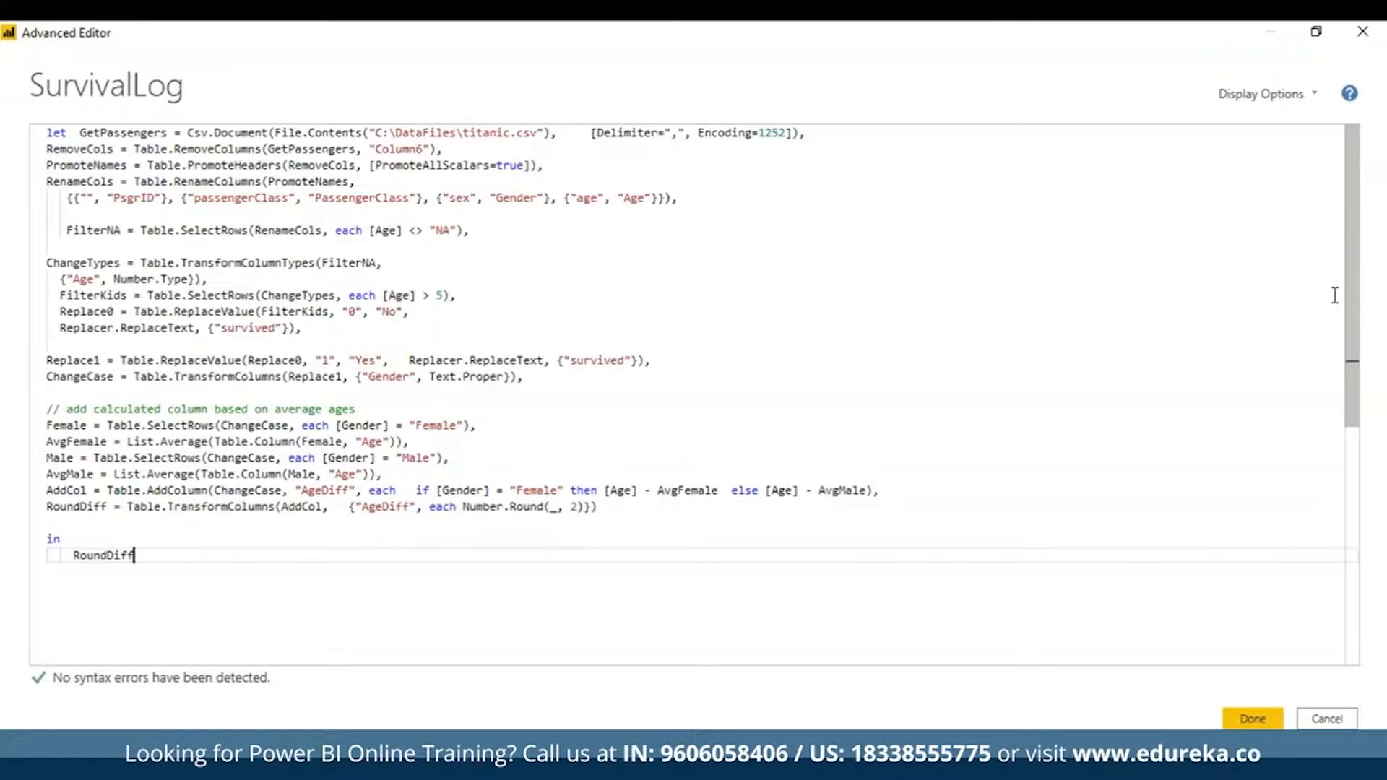
left_click(1242, 727)
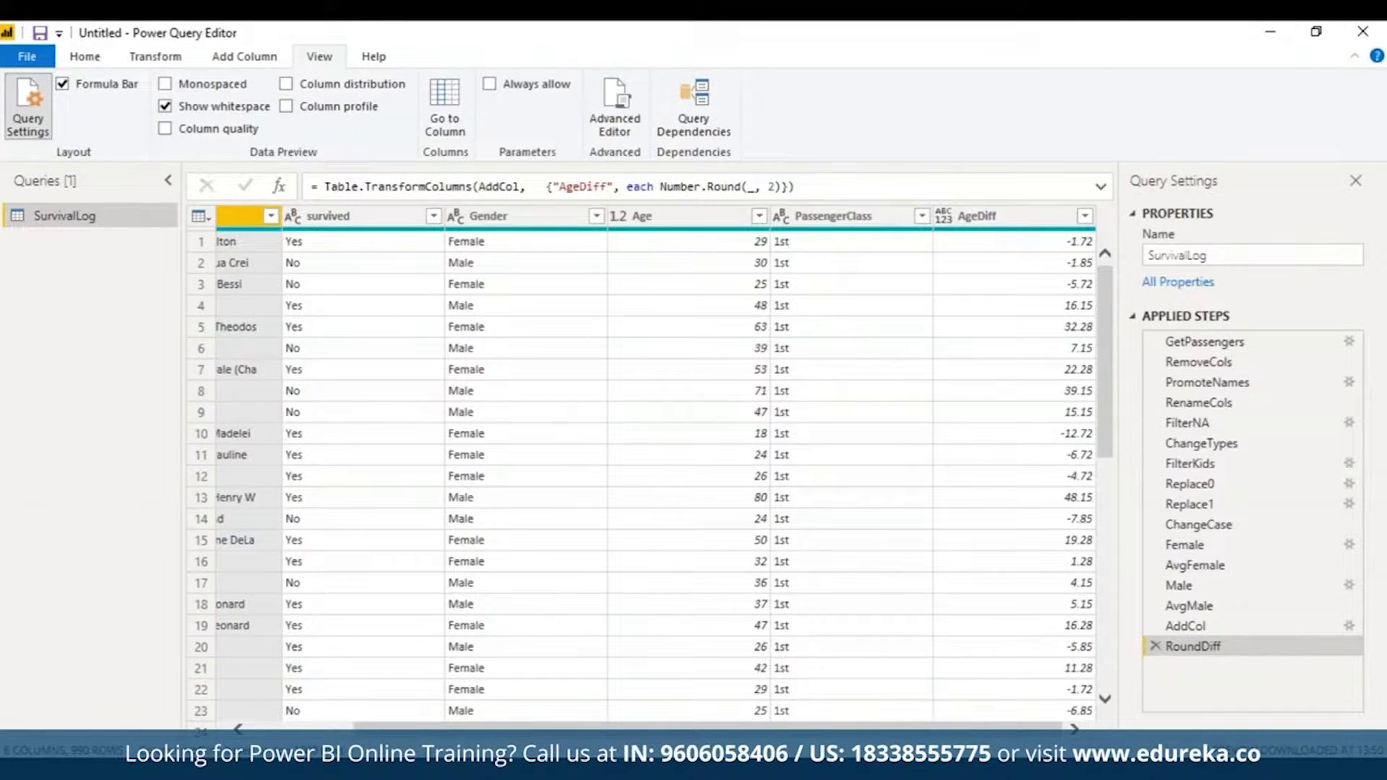
left_click_drag(1025, 740, 959, 737)
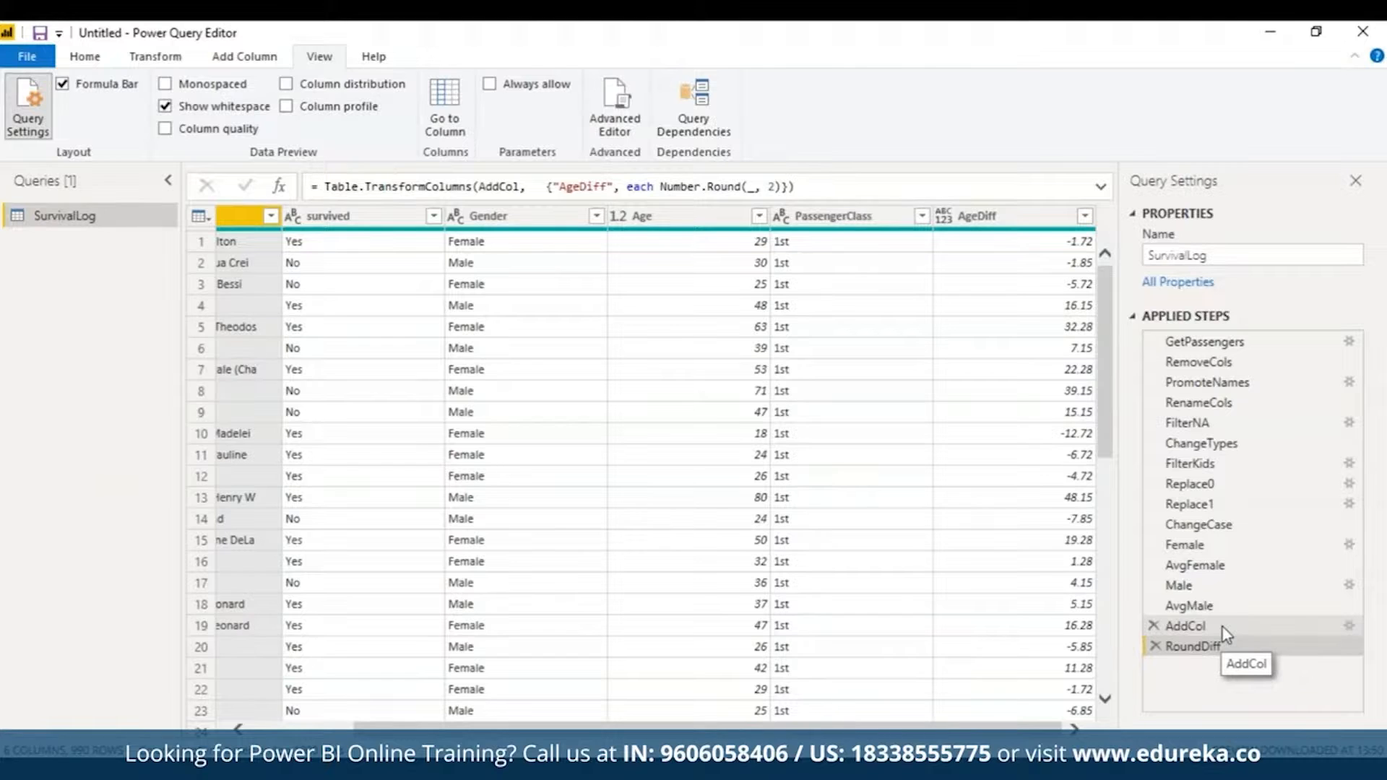
left_click(1220, 604)
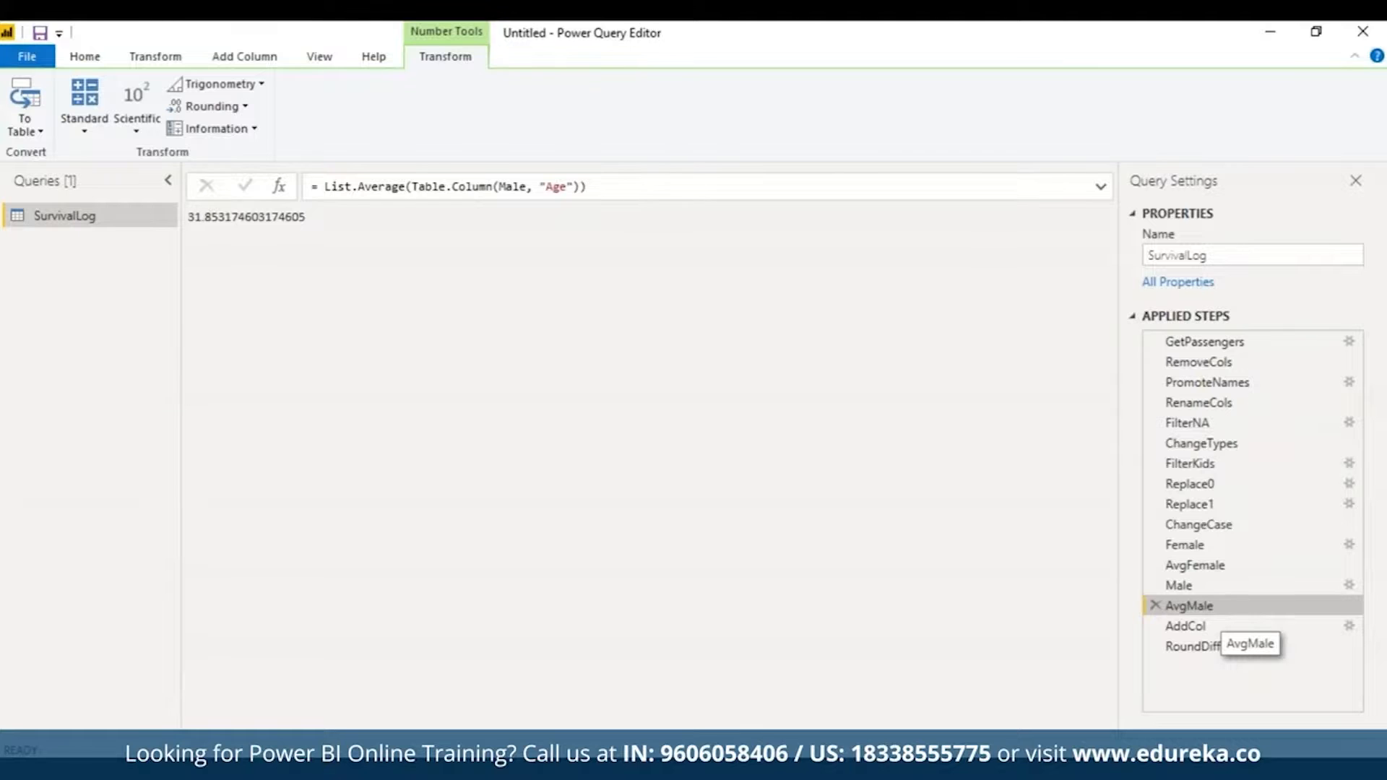
left_click(1219, 647)
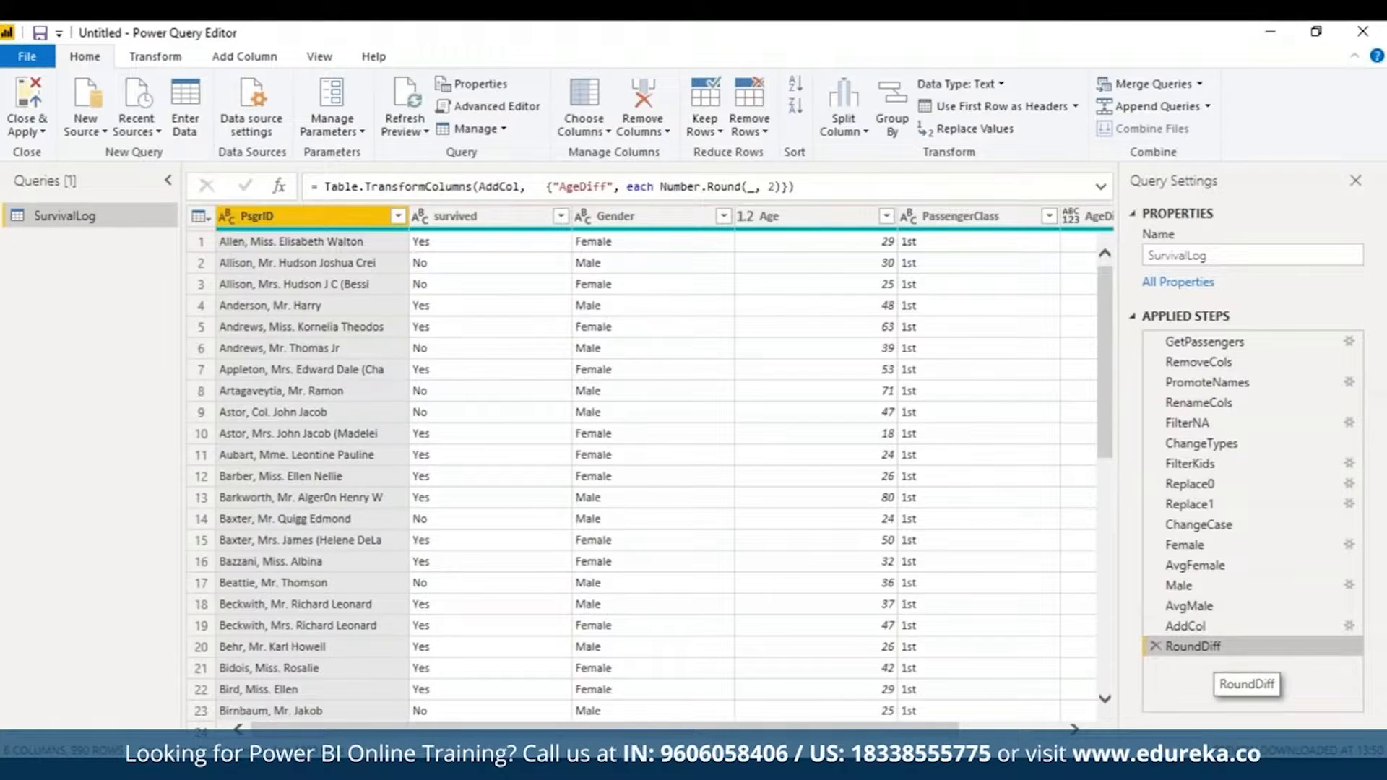